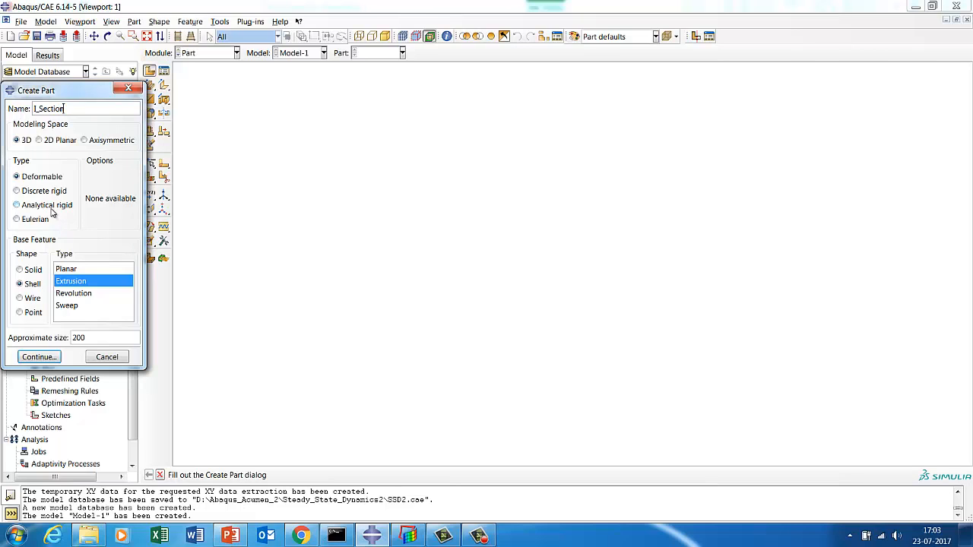
Start the I_Section 3D deformable shell extrusion sketch and place points at (0,0), (50,0), (0,50) and (0,-50).
{"action": "left_click", "coordinate": [40, 357]}
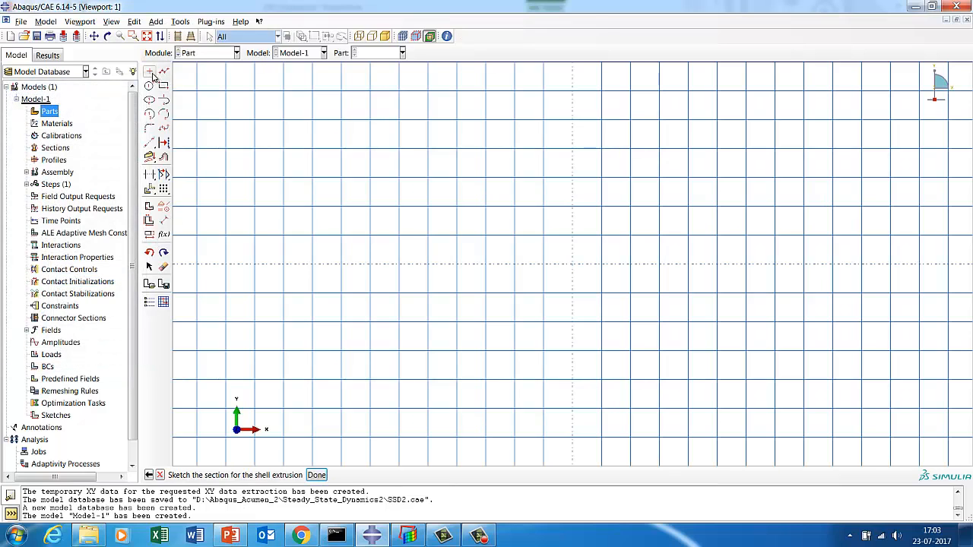
{"action": "left_click", "coordinate": [150, 71]}
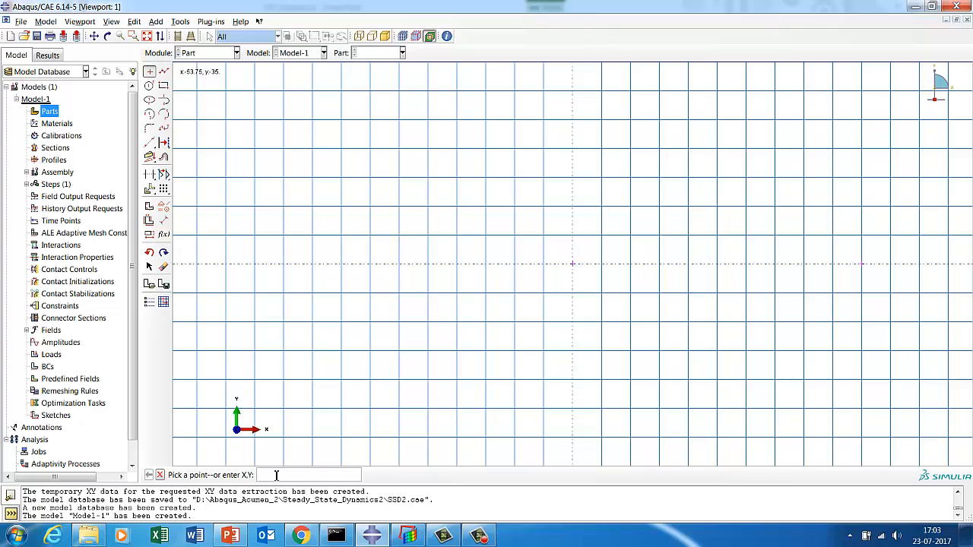
{"action": "left_click", "coordinate": [147, 36]}
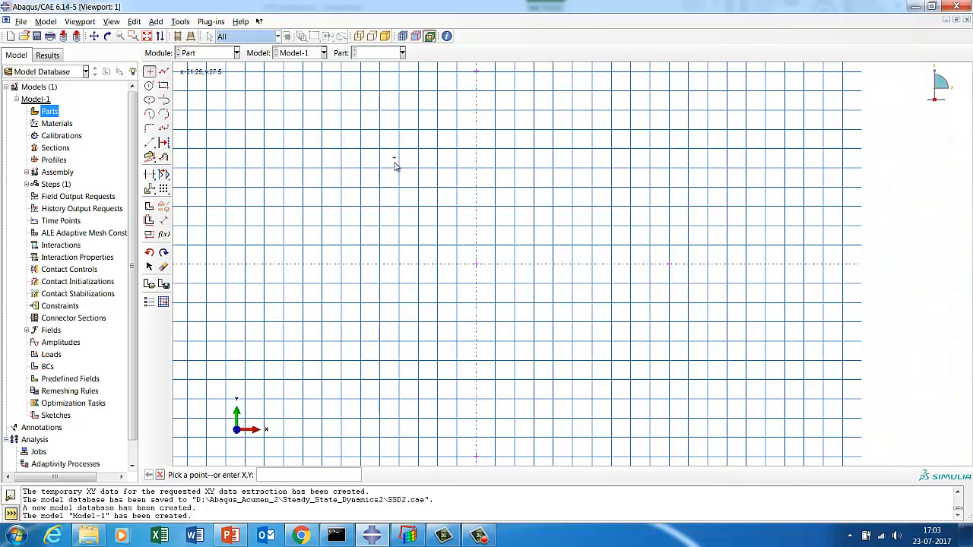
Draw the vertical web from (0,-50) through the origin to (0,50), continuing with a left upper flange half about 25 long.
{"action": "left_click", "coordinate": [164, 71]}
{"action": "left_click", "coordinate": [476, 456]}
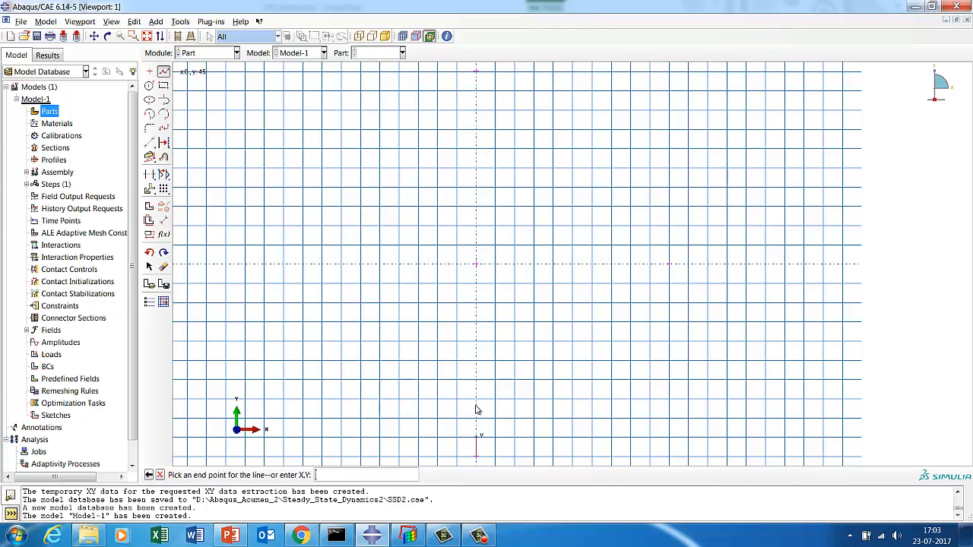
{"action": "left_click", "coordinate": [475, 264]}
{"action": "left_click", "coordinate": [476, 71]}
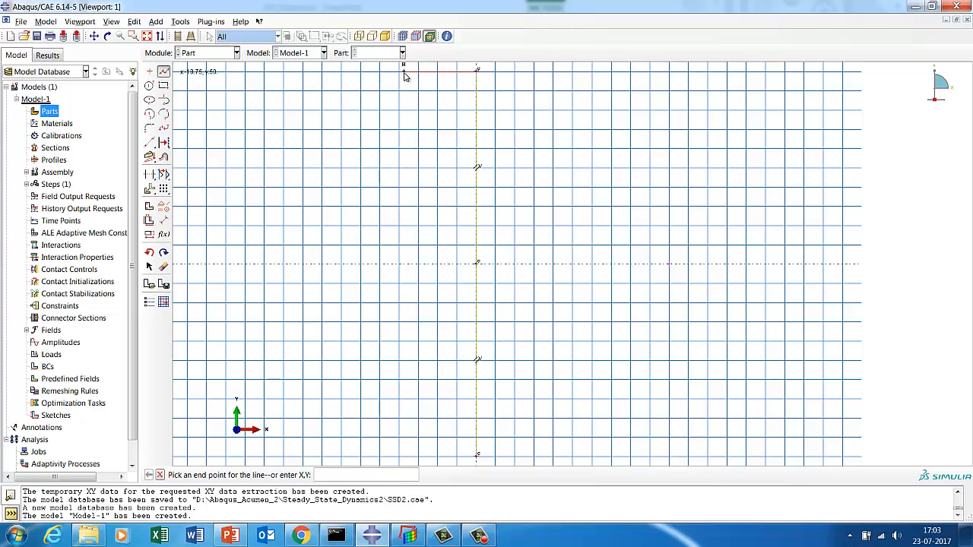
{"action": "left_click", "coordinate": [380, 72]}
{"action": "left_click", "coordinate": [164, 72]}
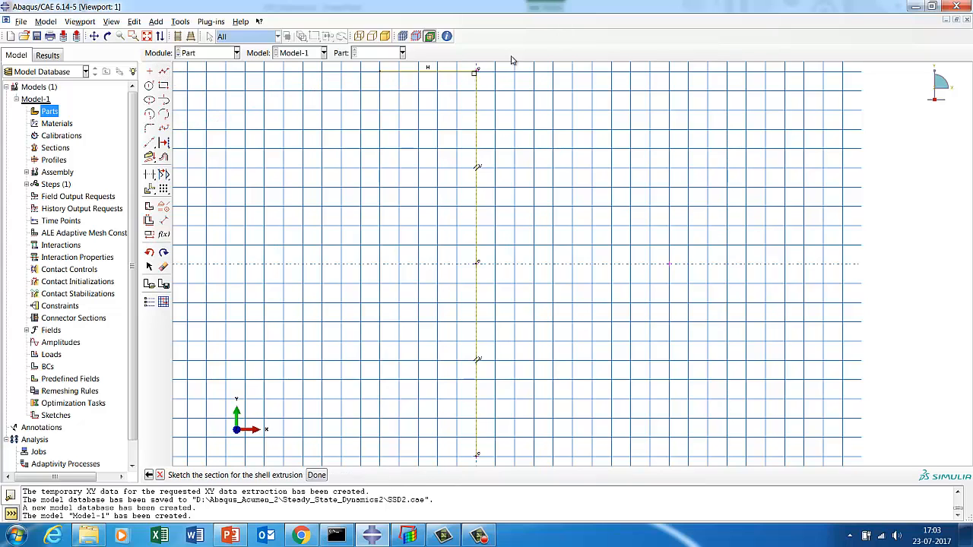
Draw the right upper flange half about 25 long and a lower flange spanning about 30 right and 25 left of the web.
{"action": "left_click", "coordinate": [165, 73]}
{"action": "left_click", "coordinate": [477, 73]}
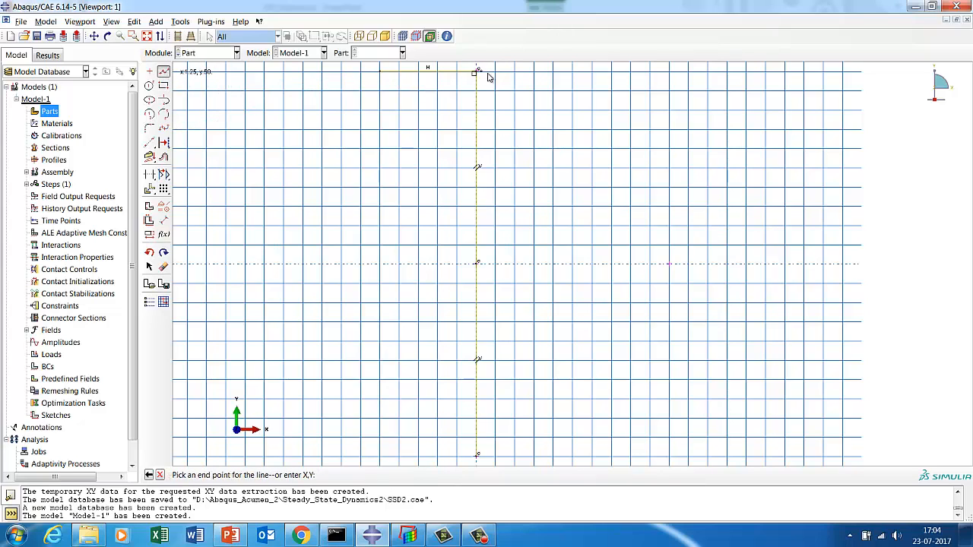
{"action": "left_click", "coordinate": [573, 72]}
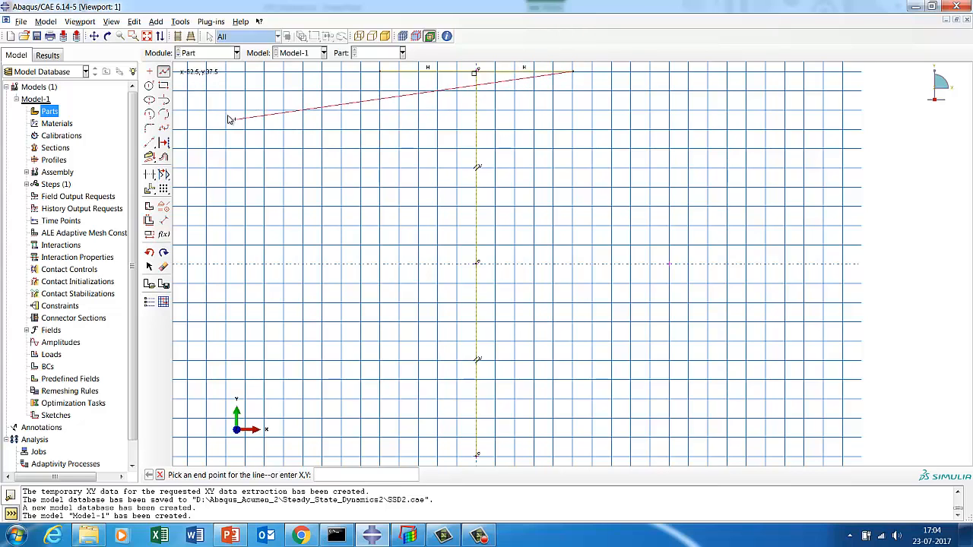
{"action": "left_click", "coordinate": [163, 72]}
{"action": "left_click", "coordinate": [163, 71]}
{"action": "left_click", "coordinate": [592, 456]}
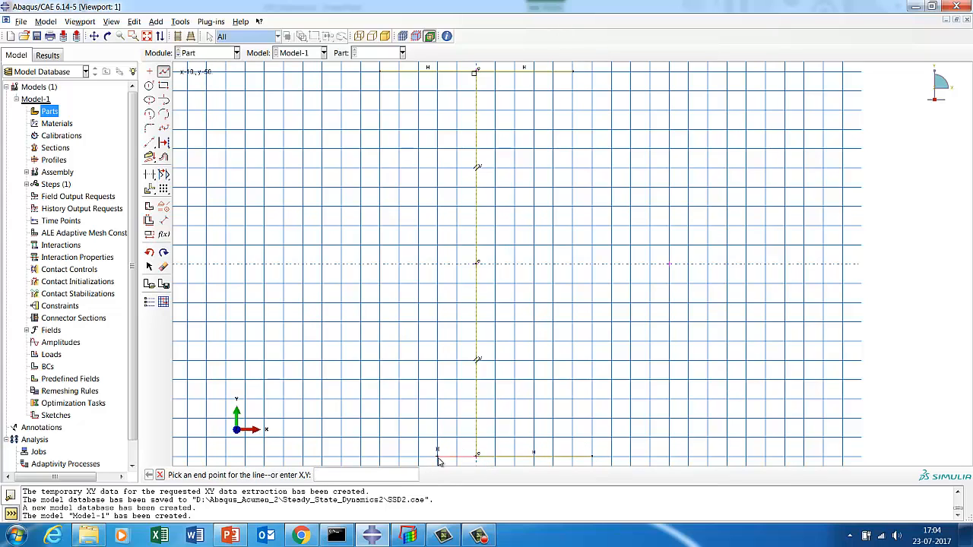
{"action": "left_click", "coordinate": [380, 458]}
{"action": "left_click", "coordinate": [159, 475]}
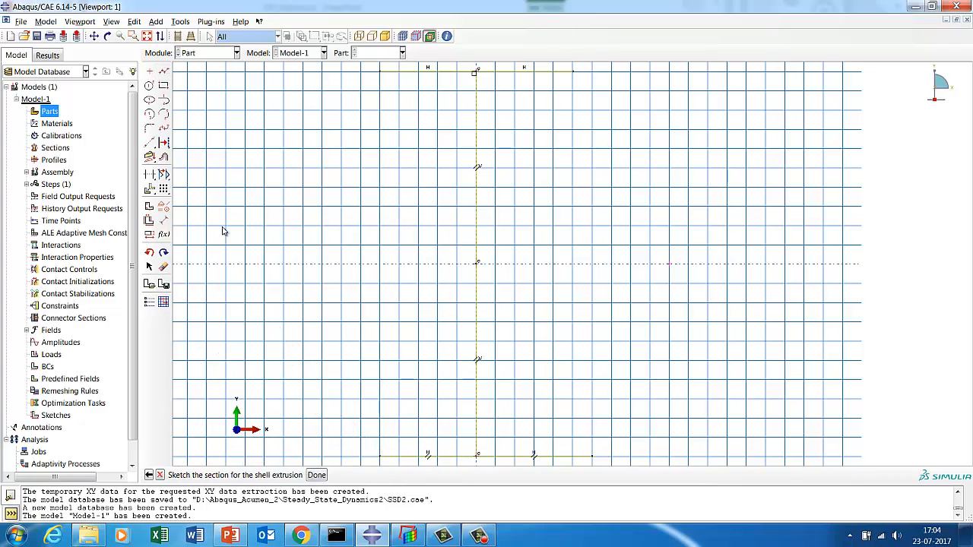
Dimension the upper and lower halves of the web, keeping their drawn lengths.
{"action": "left_click", "coordinate": [163, 220]}
{"action": "left_click", "coordinate": [479, 175]}
{"action": "left_click", "coordinate": [421, 176]}
{"action": "key", "text": "Return"}
{"action": "left_click", "coordinate": [477, 313]}
{"action": "left_click", "coordinate": [414, 315]}
{"action": "key", "text": "Return"}
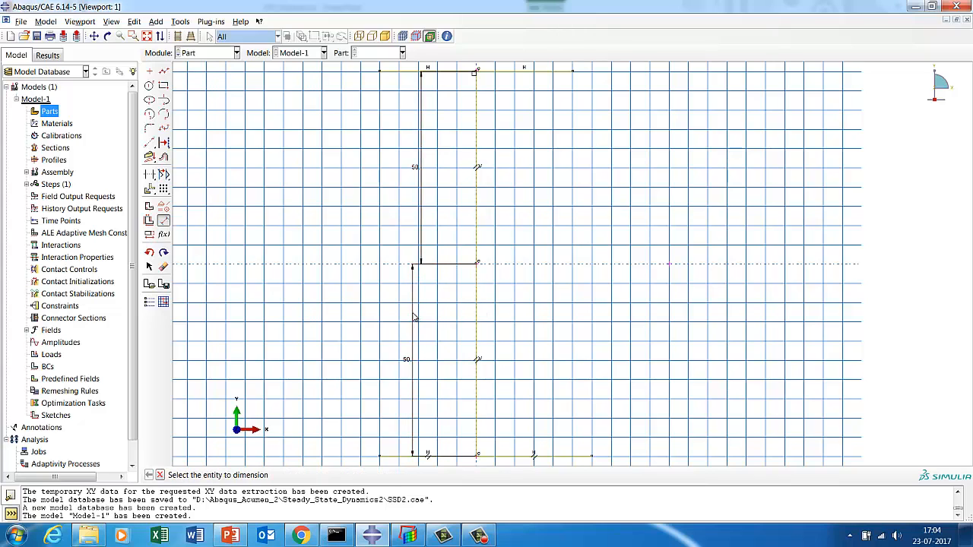
Dimension the right half of the lower flange and set its length to 25.
{"action": "left_click", "coordinate": [524, 456]}
{"action": "left_click", "coordinate": [521, 434]}
{"action": "key", "text": "Return"}
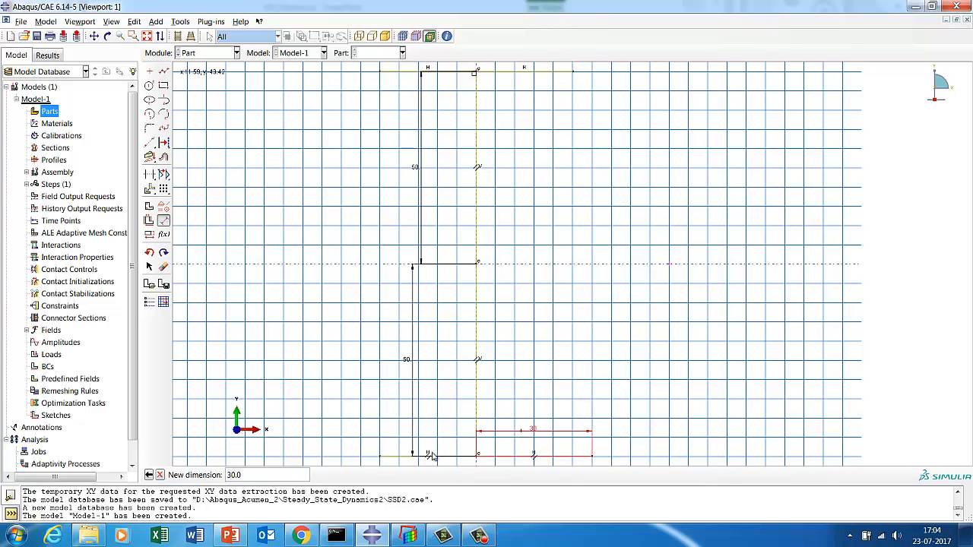
{"action": "left_click_drag", "start_coordinate": [242, 474], "coordinate": [212, 472]}
{"action": "type", "text": "25"}
{"action": "key", "text": "Return"}
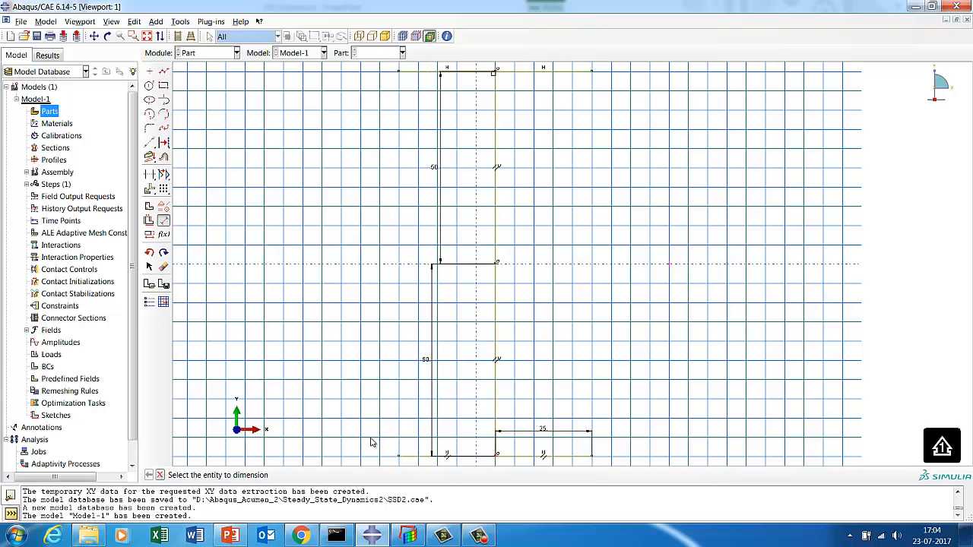
Dimension the left half of the lower flange and both halves of the upper flange, keeping their current lengths.
{"action": "left_click", "coordinate": [451, 456]}
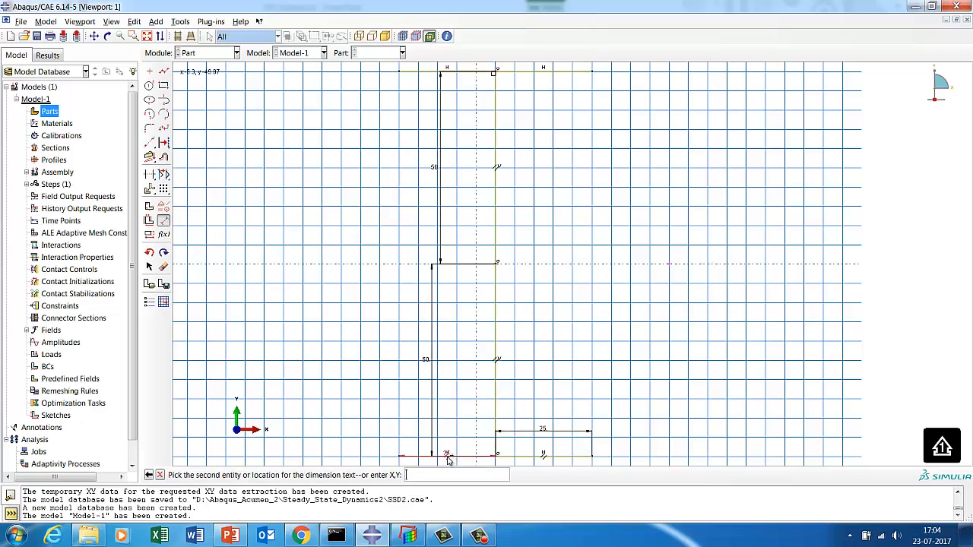
{"action": "left_click", "coordinate": [453, 431]}
{"action": "key", "text": "Return"}
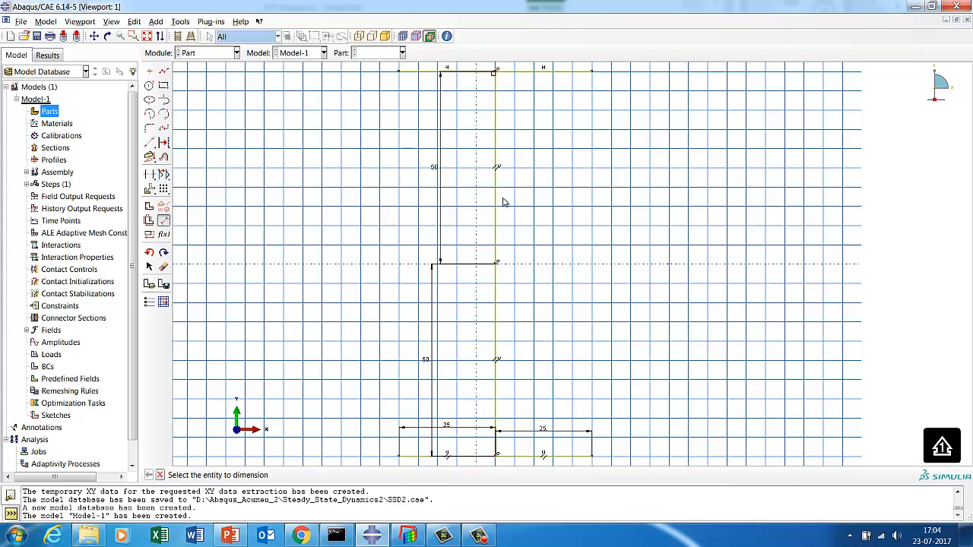
{"action": "left_click", "coordinate": [548, 74]}
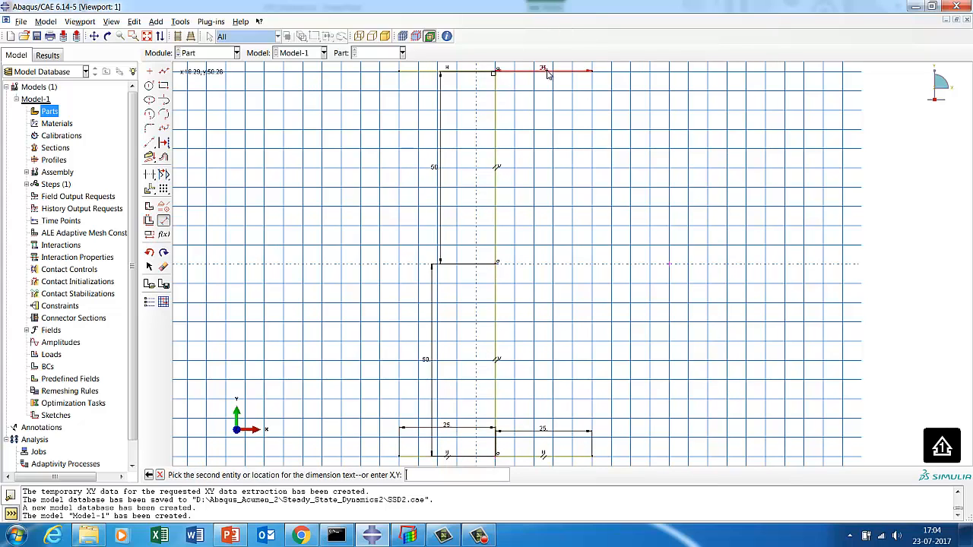
{"action": "left_click", "coordinate": [547, 99]}
{"action": "key", "text": "Return"}
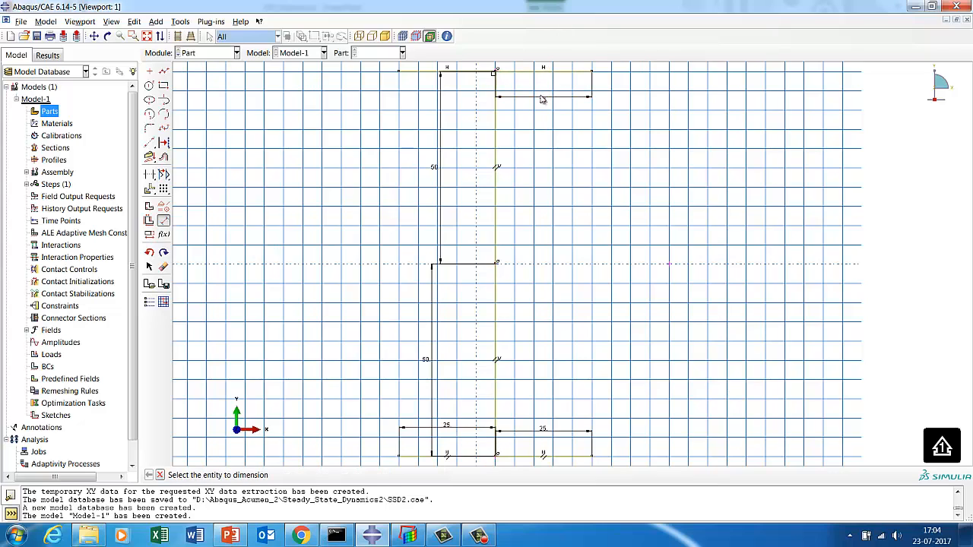
{"action": "left_click", "coordinate": [455, 72]}
{"action": "left_click", "coordinate": [456, 97]}
{"action": "key", "text": "Return"}
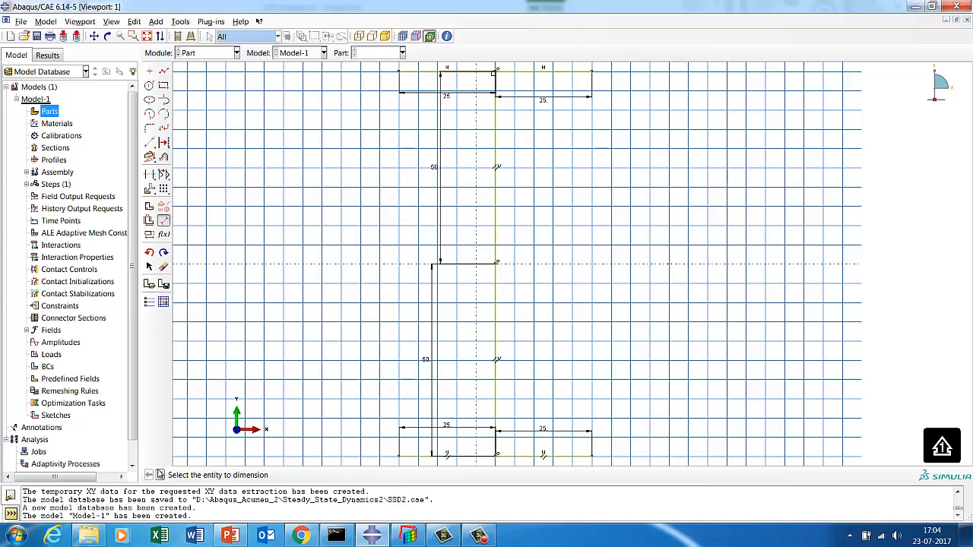
{"action": "left_click", "coordinate": [160, 475]}
Finish the sketch and extrude the I-profile to a depth of 1000.
{"action": "left_click", "coordinate": [317, 475]}
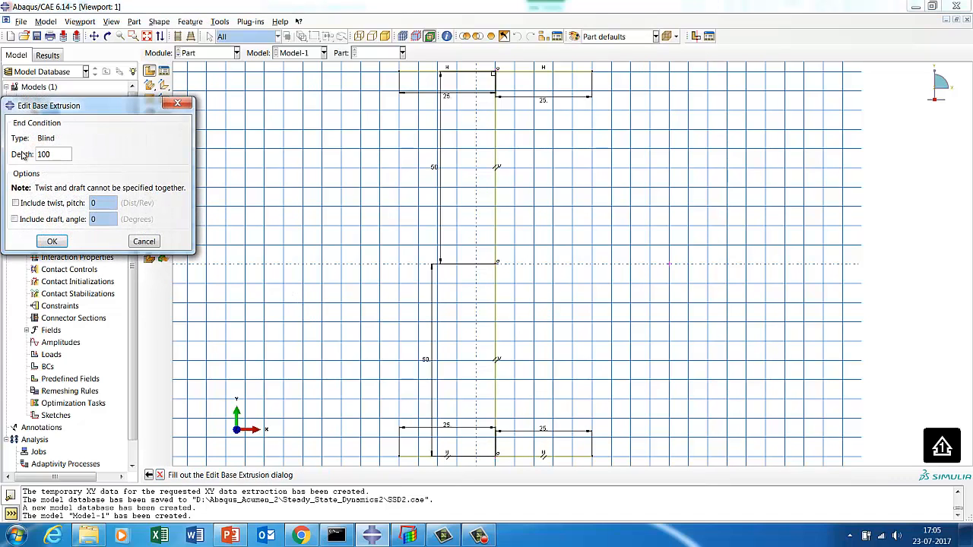
{"action": "type", "text": "1000"}
{"action": "left_click", "coordinate": [52, 241]}
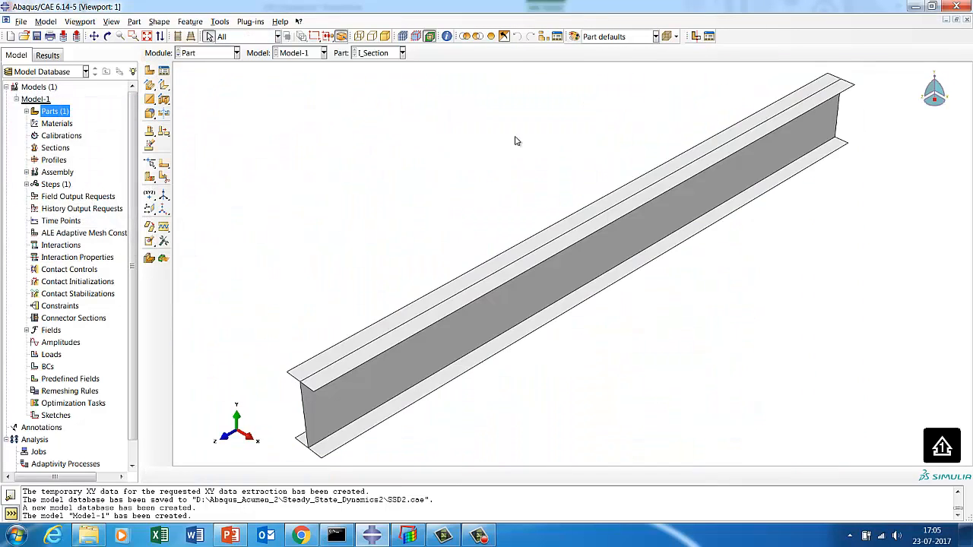
In the Property module, create Material-1 with a uniform mass density of 7.85e-09.
{"action": "left_click", "coordinate": [210, 53]}
{"action": "left_click", "coordinate": [200, 77]}
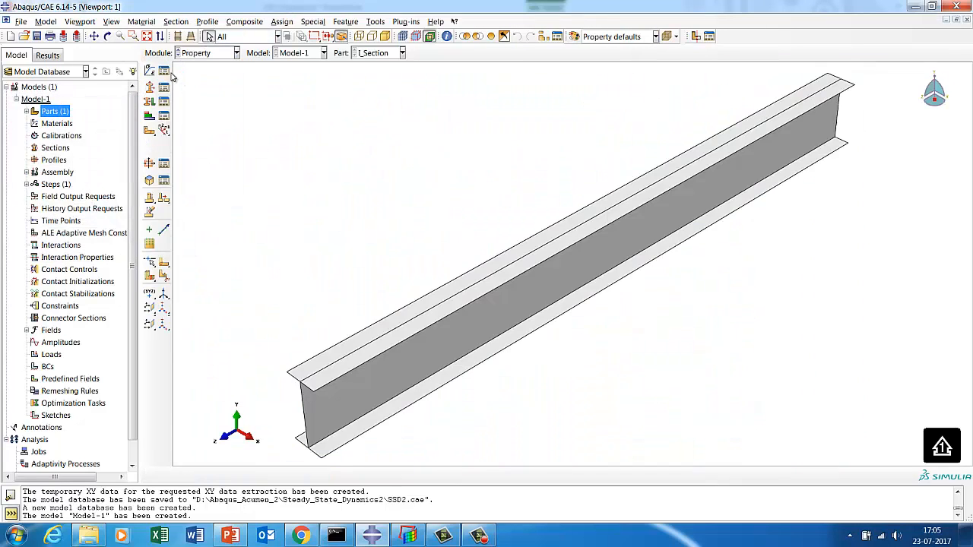
{"action": "left_click", "coordinate": [152, 114]}
{"action": "left_click", "coordinate": [139, 139]}
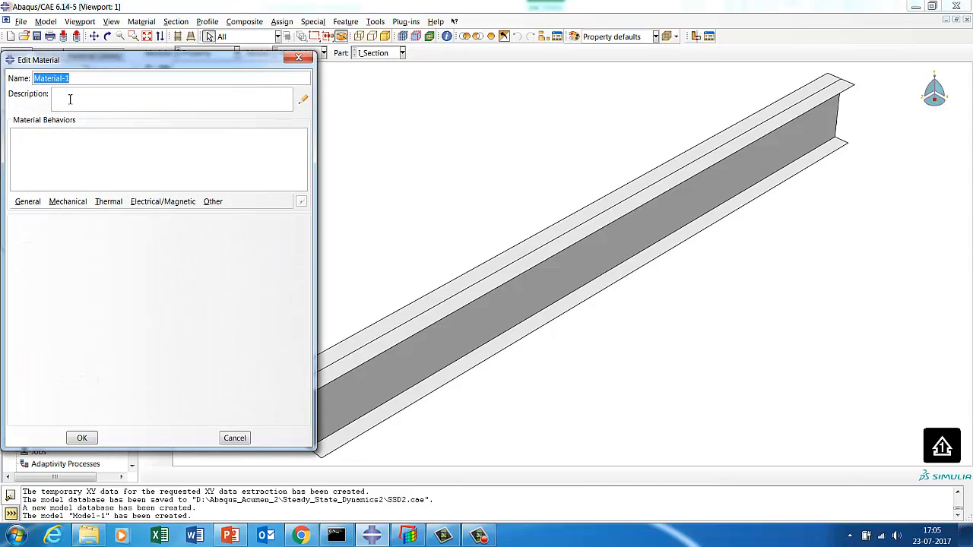
{"action": "left_click", "coordinate": [27, 203]}
{"action": "left_click", "coordinate": [34, 212]}
{"action": "left_click", "coordinate": [54, 320]}
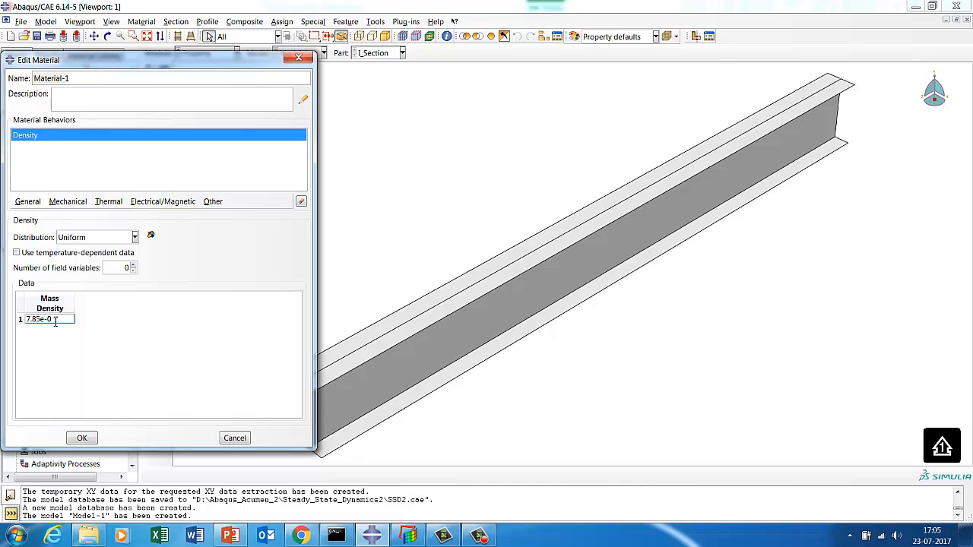
{"action": "left_click", "coordinate": [124, 319]}
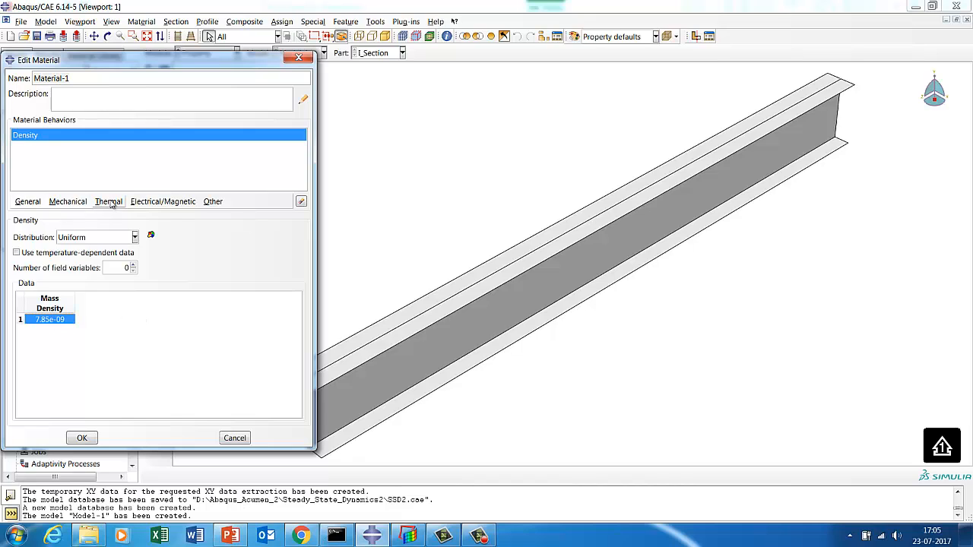
Add isotropic elasticity to Material-1 with Young's modulus 210e03 and Poisson's ratio 0.3, and save the material.
{"action": "left_click", "coordinate": [68, 201]}
{"action": "mouse_move", "coordinate": [114, 215]}
{"action": "left_click", "coordinate": [228, 216]}
{"action": "left_click", "coordinate": [58, 364]}
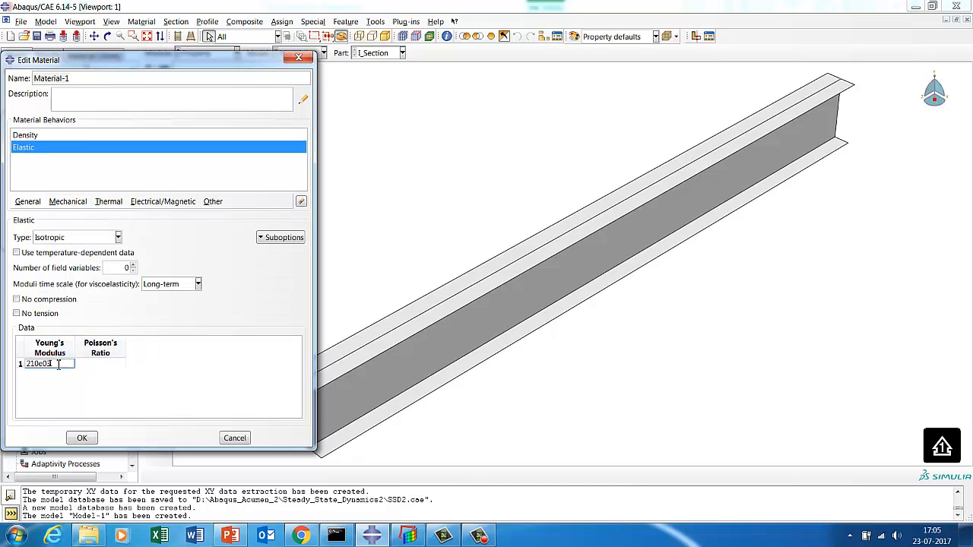
{"action": "type", "text": "210e03"}
{"action": "key", "text": "Tab"}
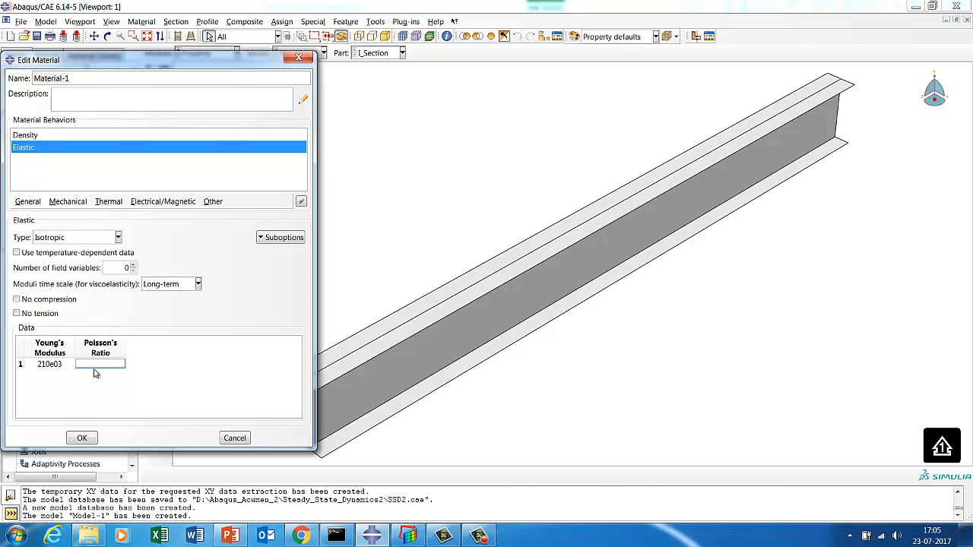
{"action": "left_click", "coordinate": [88, 437]}
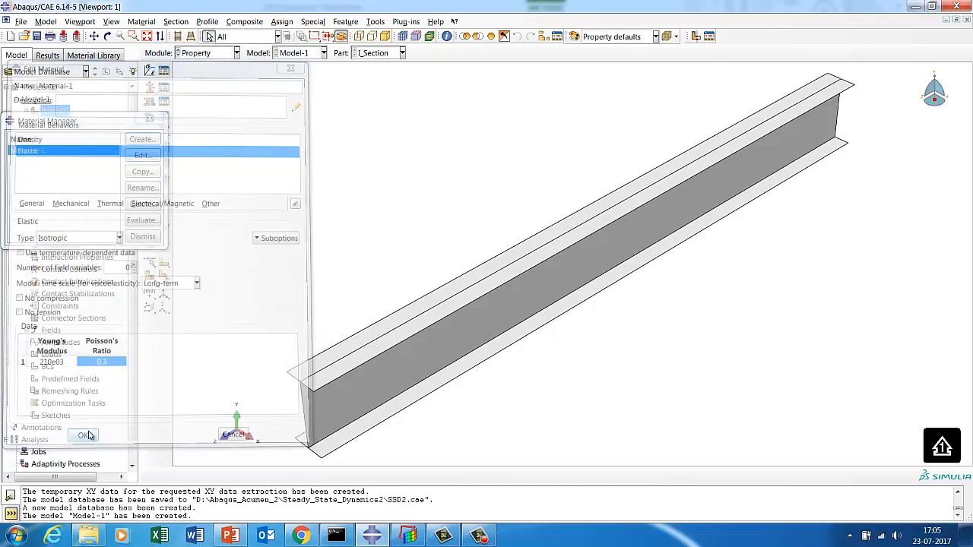
{"action": "left_click", "coordinate": [142, 235]}
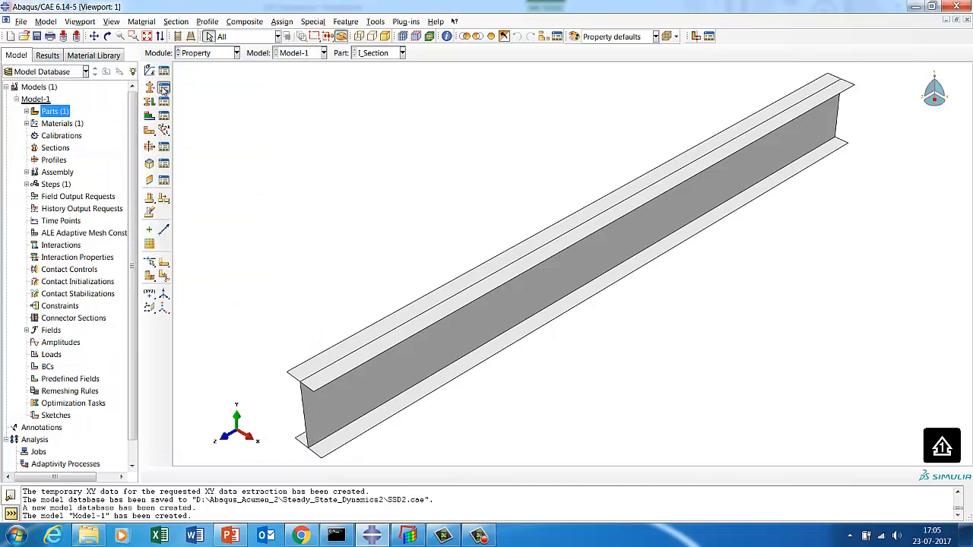
Create the homogeneous shell section Section-1 with a thickness of 5 and Material-1.
{"action": "left_click", "coordinate": [164, 131]}
{"action": "left_click", "coordinate": [25, 152]}
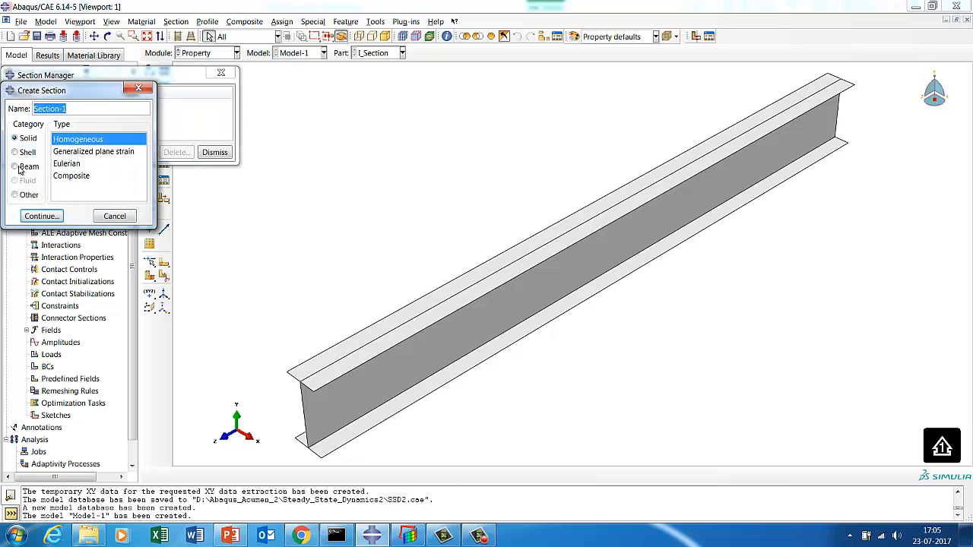
{"action": "left_click", "coordinate": [15, 152]}
{"action": "left_click", "coordinate": [41, 216]}
{"action": "left_click", "coordinate": [171, 201]}
{"action": "type", "text": "5"}
{"action": "left_click", "coordinate": [82, 323]}
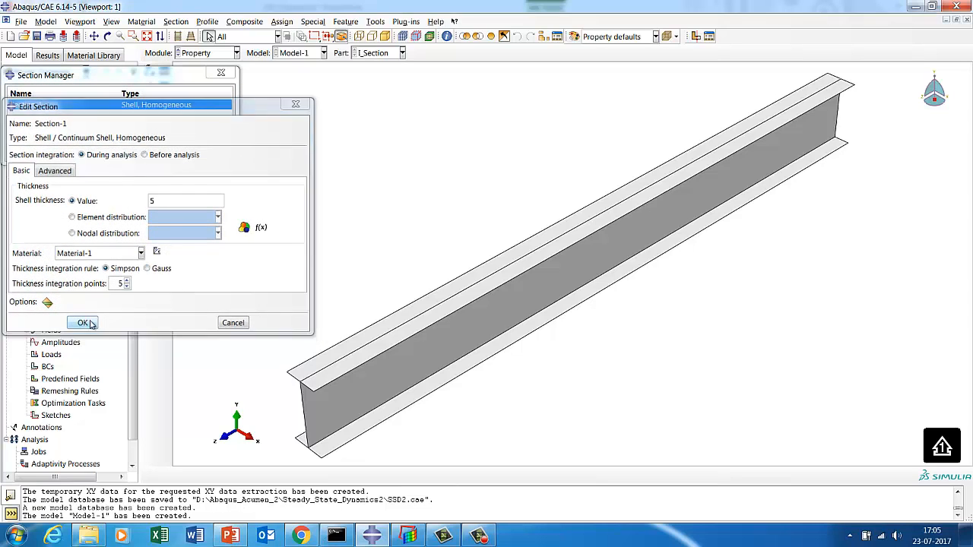
{"action": "left_click", "coordinate": [215, 152]}
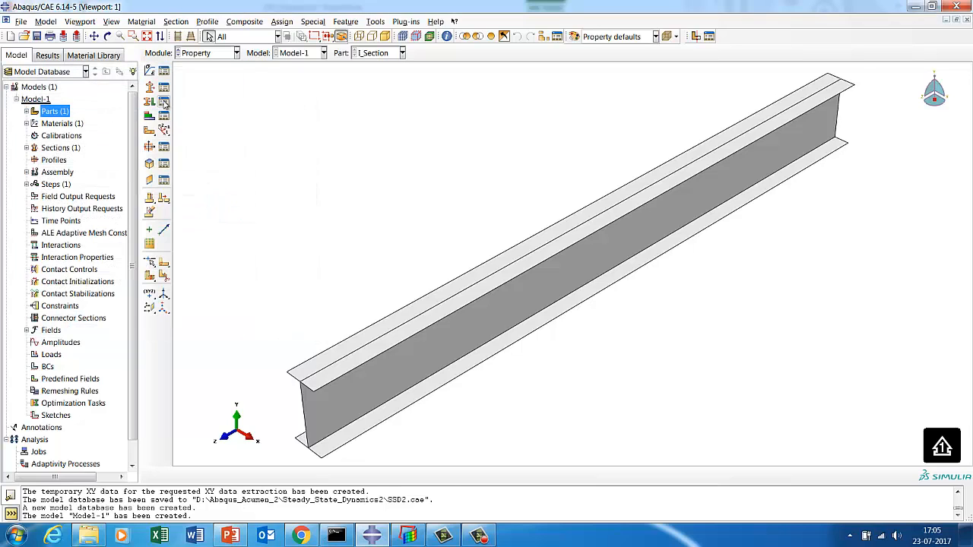
Assign Section-1 to the whole I-beam as Set-1, with thickness from section and a middle-surface shell offset.
{"action": "left_click", "coordinate": [164, 102]}
{"action": "left_click", "coordinate": [35, 195]}
{"action": "left_click_drag", "start_coordinate": [312, 243], "coordinate": [509, 400]}
{"action": "left_click", "coordinate": [432, 475]}
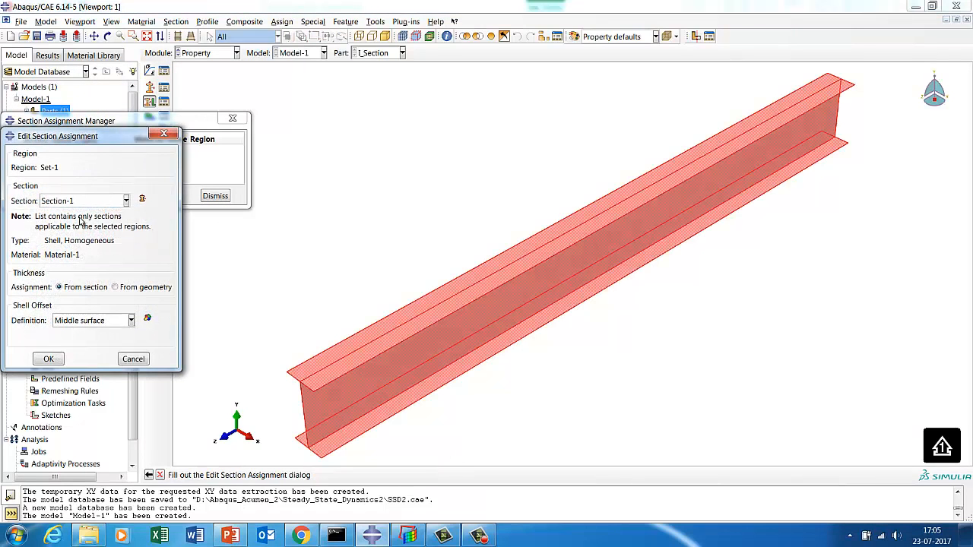
{"action": "left_click", "coordinate": [48, 359]}
{"action": "left_click", "coordinate": [204, 197]}
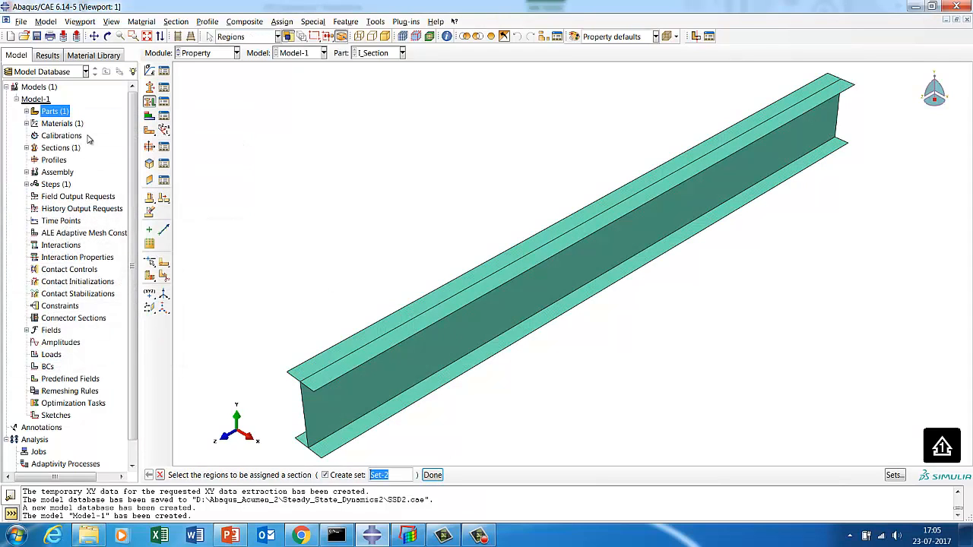
In the Assembly module, create a dependent instance of the I_Section part.
{"action": "left_click", "coordinate": [202, 54]}
{"action": "left_click", "coordinate": [201, 89]}
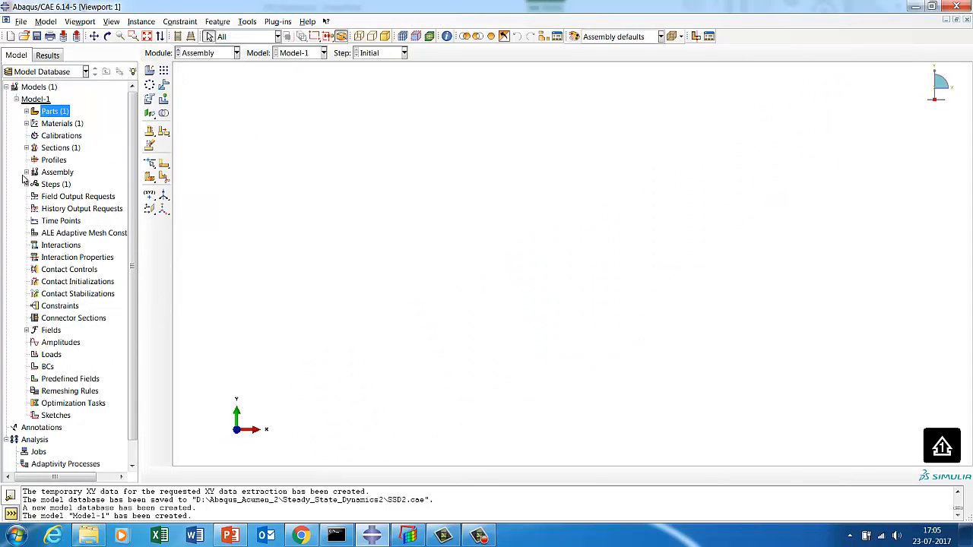
{"action": "left_click", "coordinate": [27, 173]}
{"action": "left_click", "coordinate": [65, 185]}
{"action": "right_click", "coordinate": [65, 185]}
{"action": "left_click", "coordinate": [72, 204]}
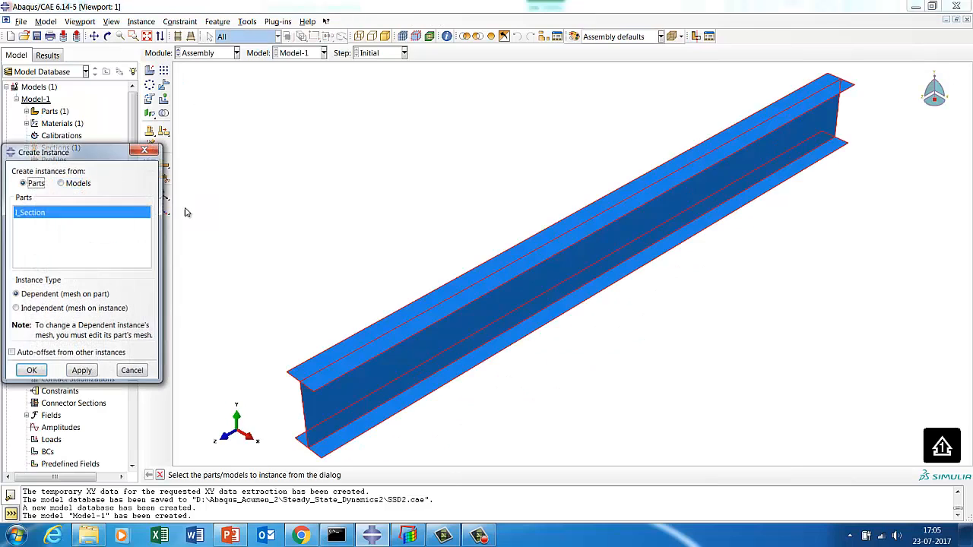
{"action": "left_click", "coordinate": [31, 371]}
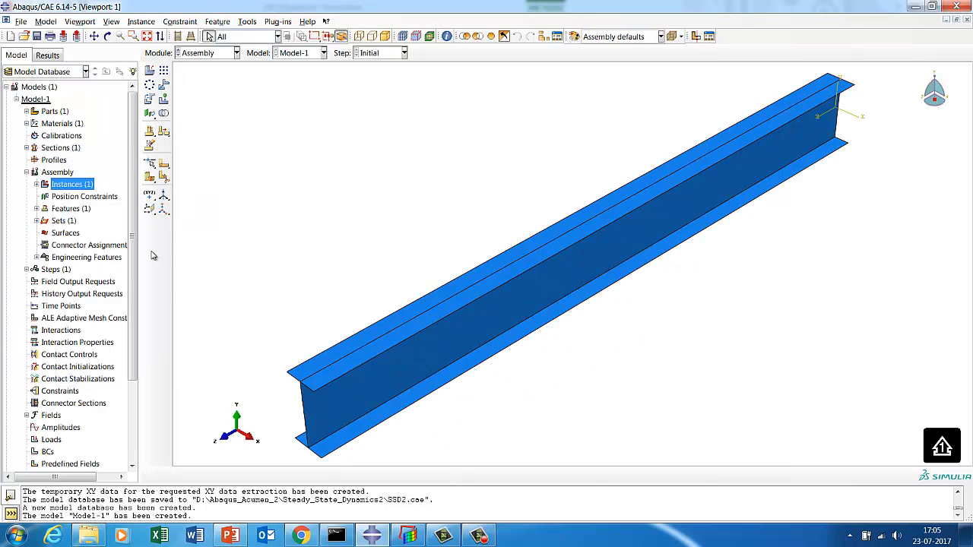
In the Step module, create a linear perturbation Frequency step named Ferq after the Initial step.
{"action": "left_click", "coordinate": [202, 55]}
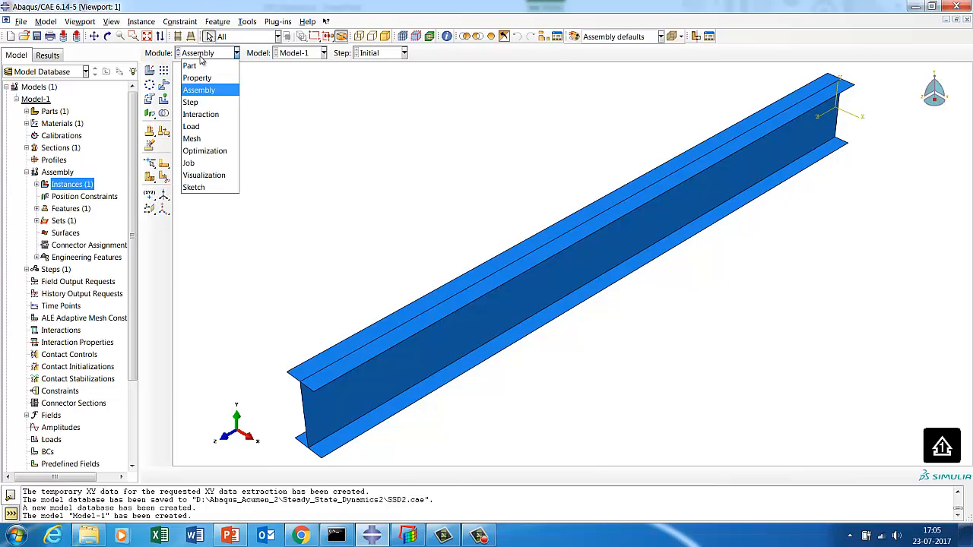
{"action": "left_click", "coordinate": [196, 104]}
{"action": "left_click", "coordinate": [163, 70]}
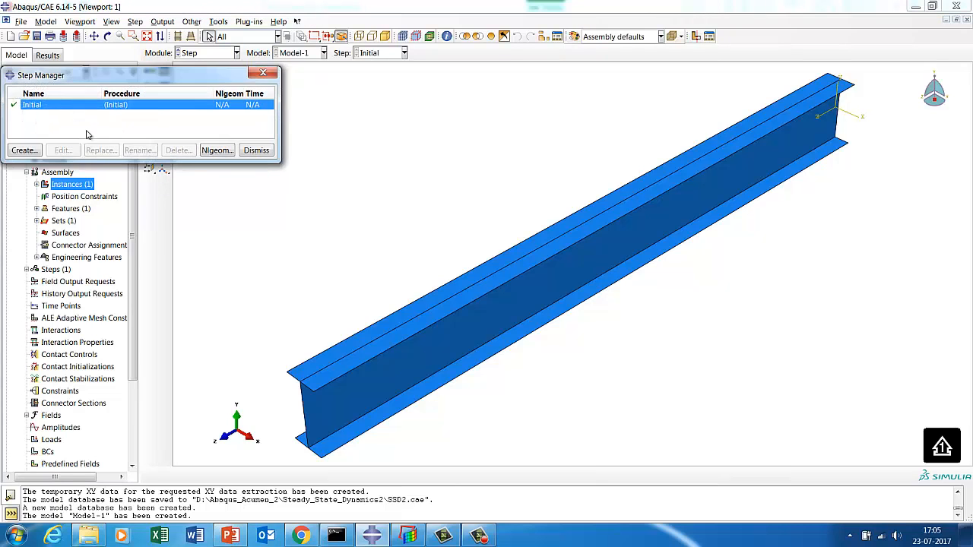
{"action": "left_click", "coordinate": [25, 149]}
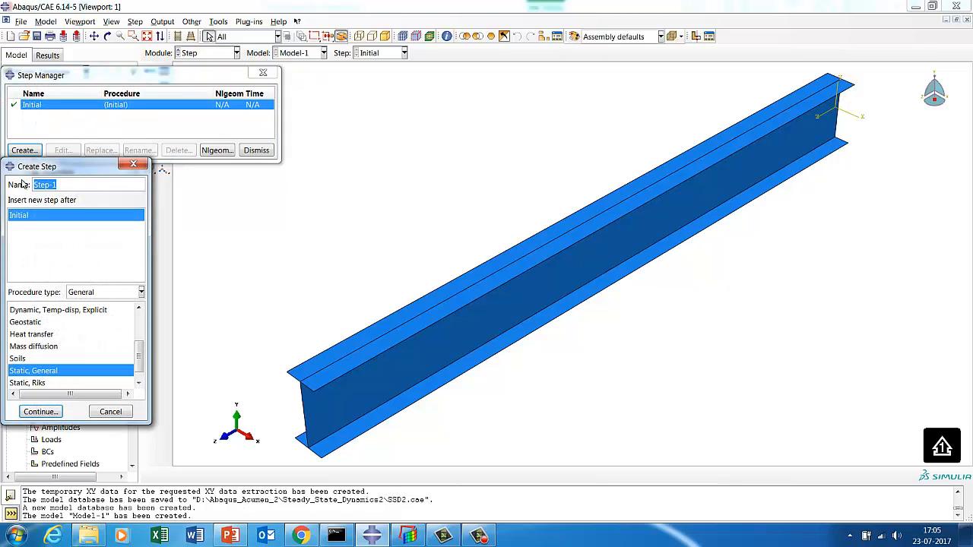
{"action": "type", "text": "f"}
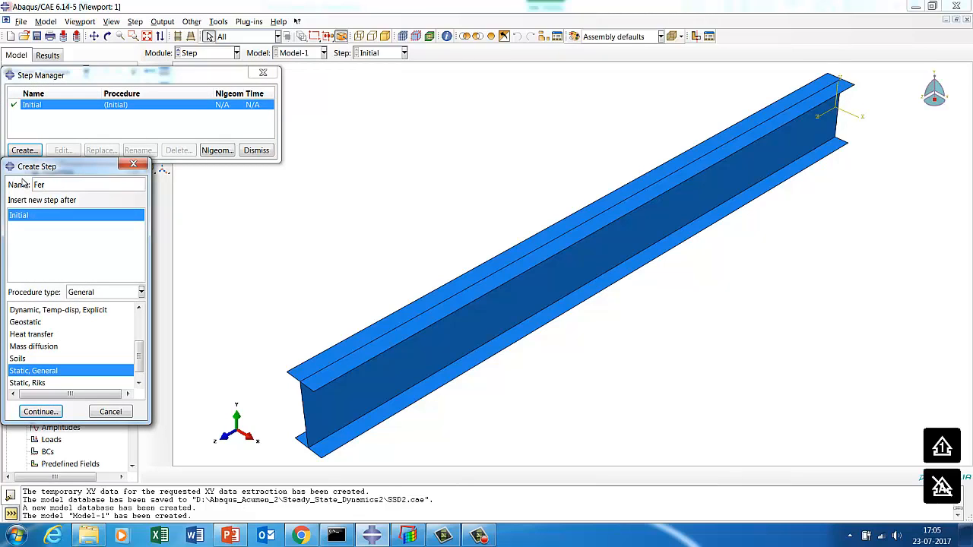
{"action": "left_click", "coordinate": [101, 295]}
{"action": "left_click", "coordinate": [91, 318]}
{"action": "left_click", "coordinate": [38, 321]}
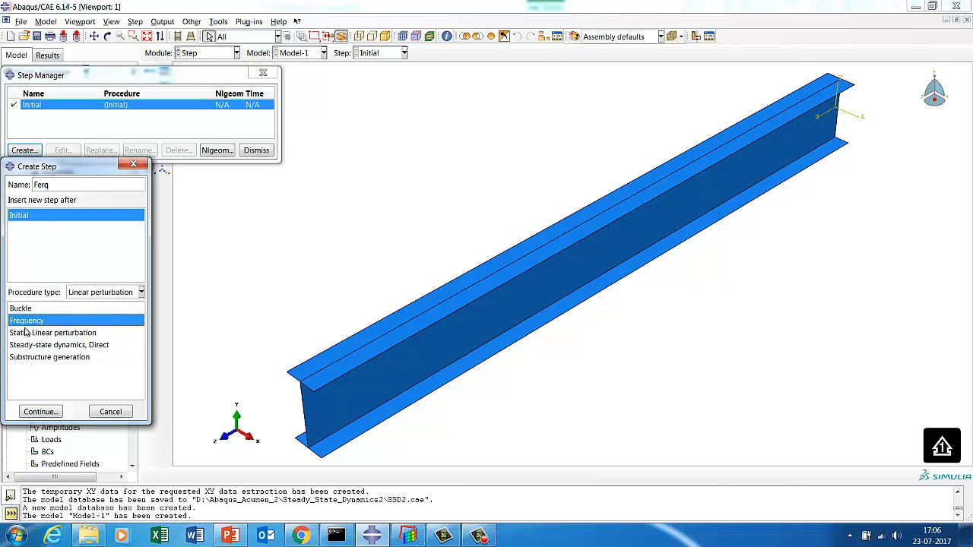
{"action": "left_click", "coordinate": [36, 414]}
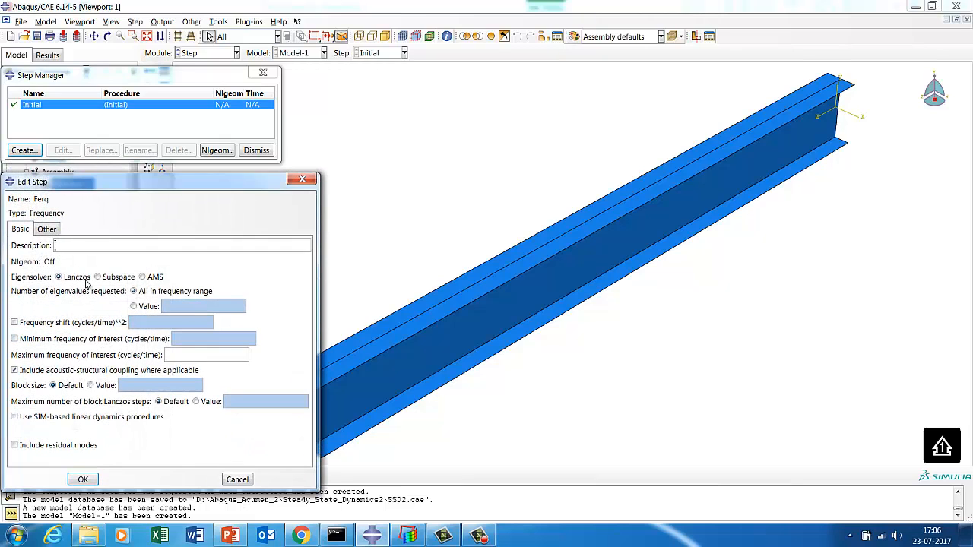
Request 5 eigenvalues with the Lanczos eigensolver for the Ferq step and save it.
{"action": "left_click", "coordinate": [134, 306]}
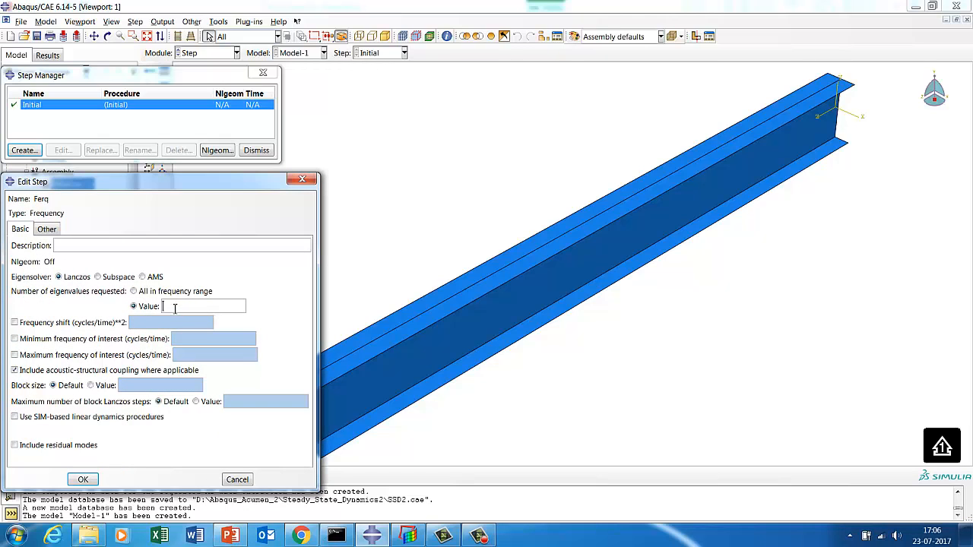
{"action": "left_click", "coordinate": [83, 479]}
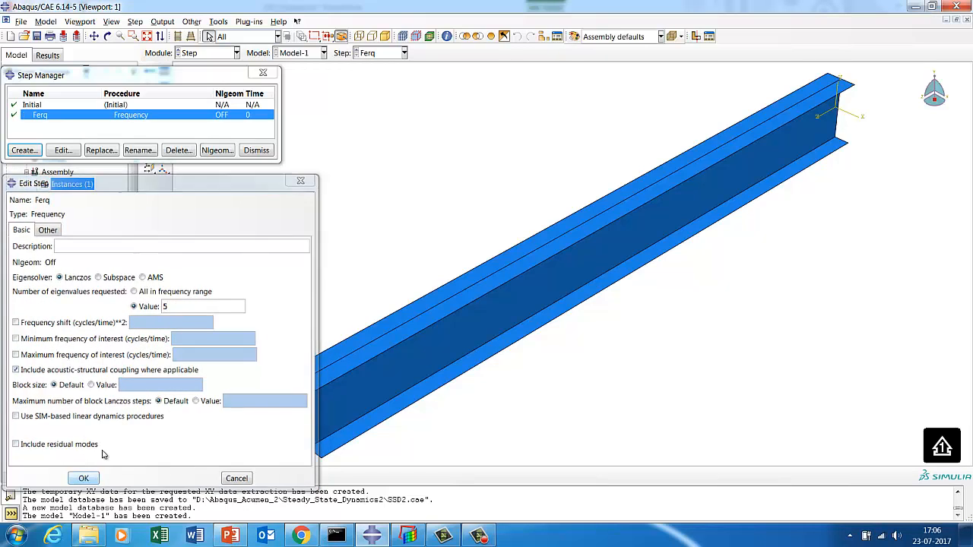
{"action": "left_click", "coordinate": [255, 149]}
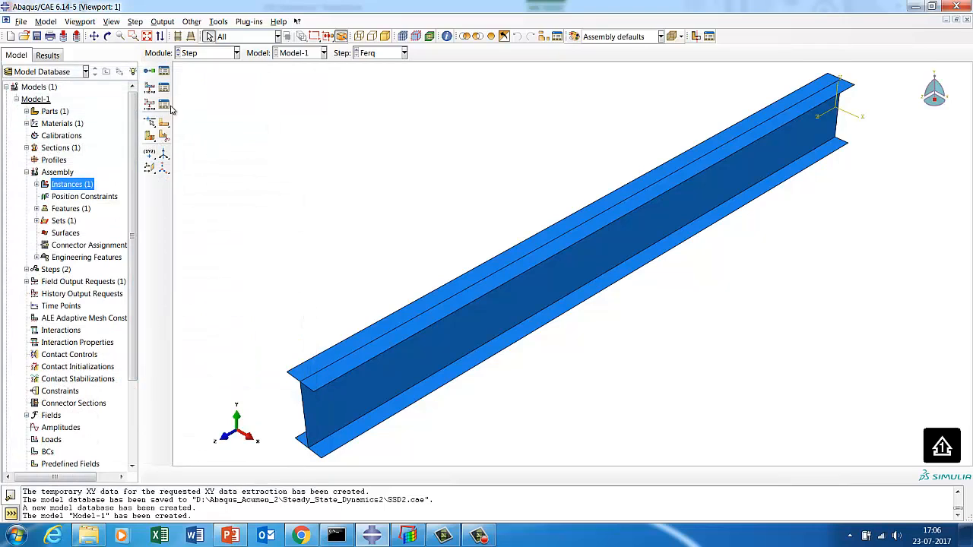
In the Load module, start boundary condition BC-1 of type Symmetry/Antisymmetry/Encastre in the Initial step.
{"action": "left_click", "coordinate": [209, 55]}
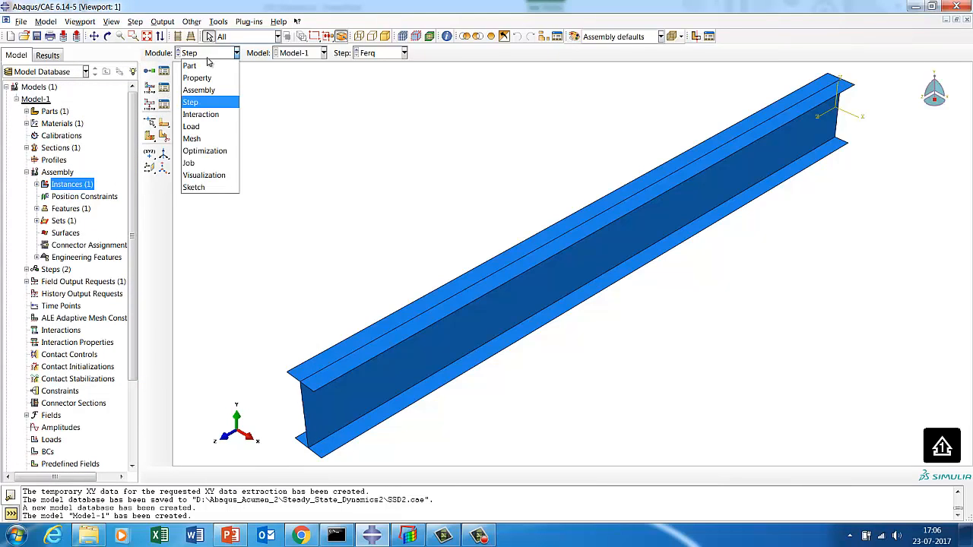
{"action": "left_click", "coordinate": [197, 127]}
{"action": "left_click", "coordinate": [163, 87]}
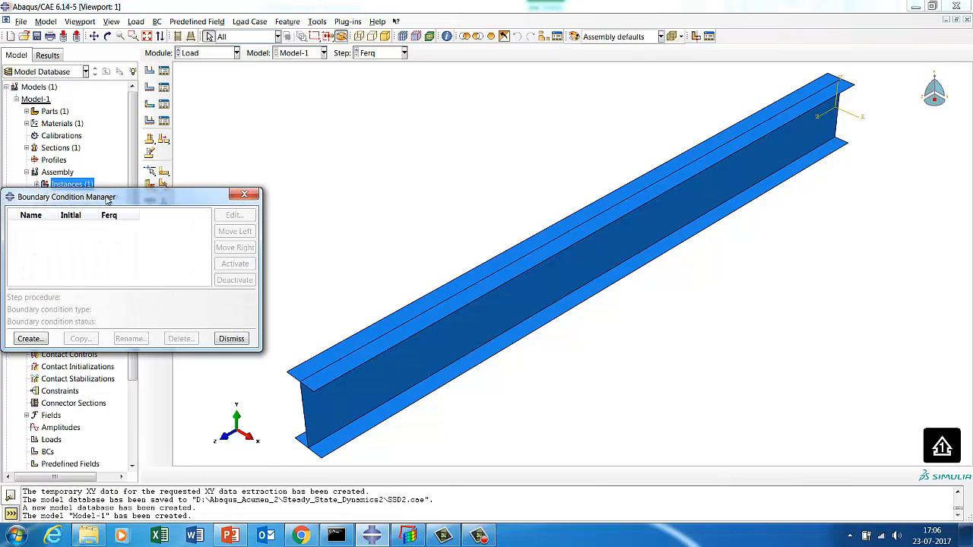
{"action": "left_click", "coordinate": [31, 338]}
{"action": "left_click", "coordinate": [55, 248]}
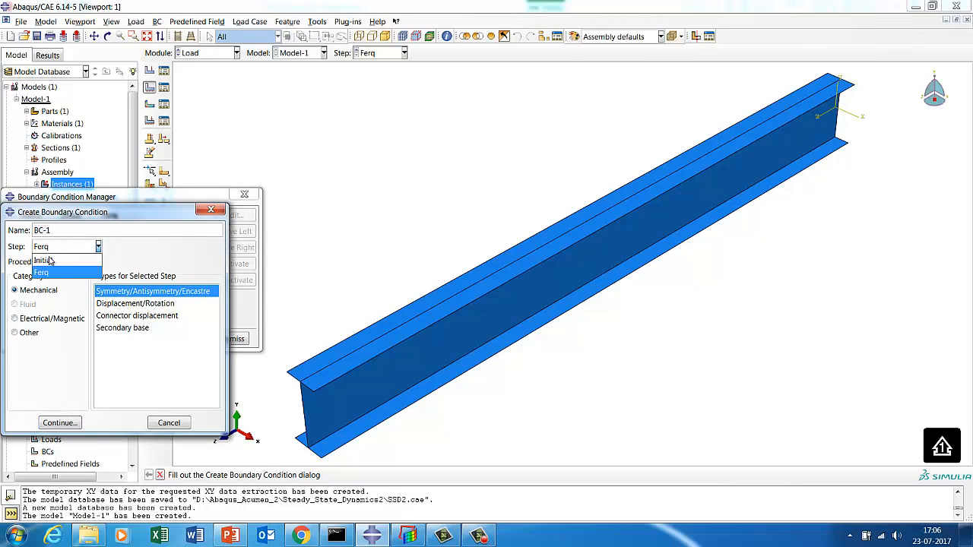
{"action": "left_click", "coordinate": [49, 258]}
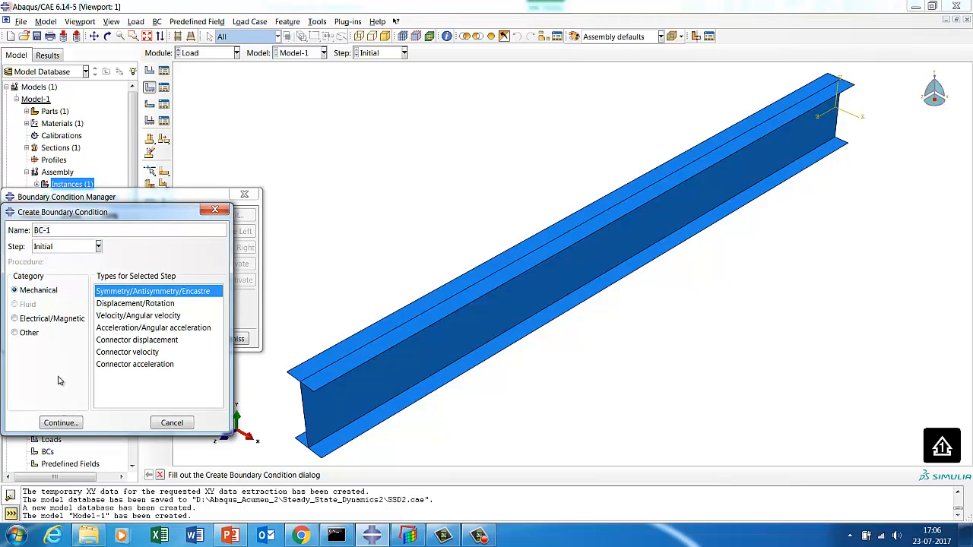
{"action": "left_click", "coordinate": [61, 423]}
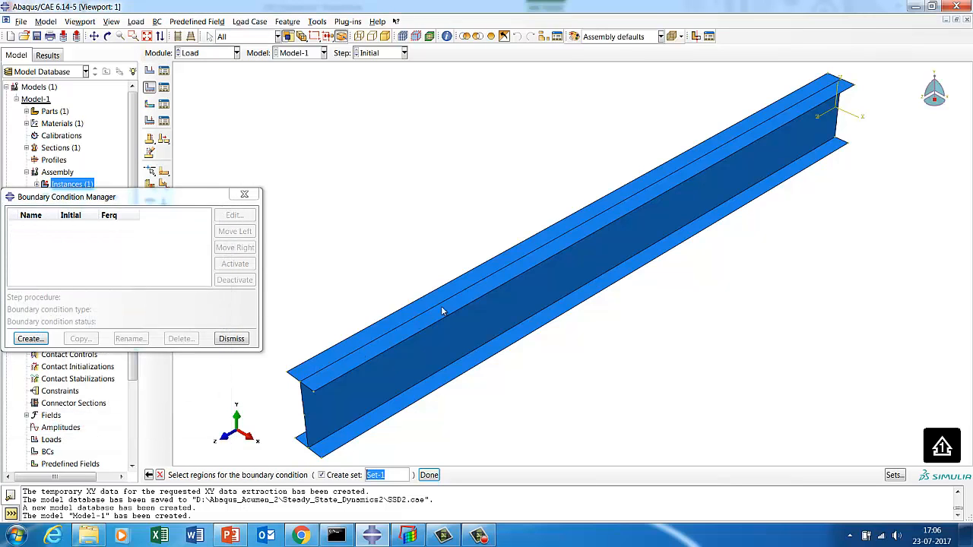
Apply BC-1 as ENCASTRE to the web and flange edges at the beam's origin end, using Set-1.
{"action": "left_click", "coordinate": [108, 36]}
{"action": "left_click_drag", "start_coordinate": [858, 180], "coordinate": [486, 345]}
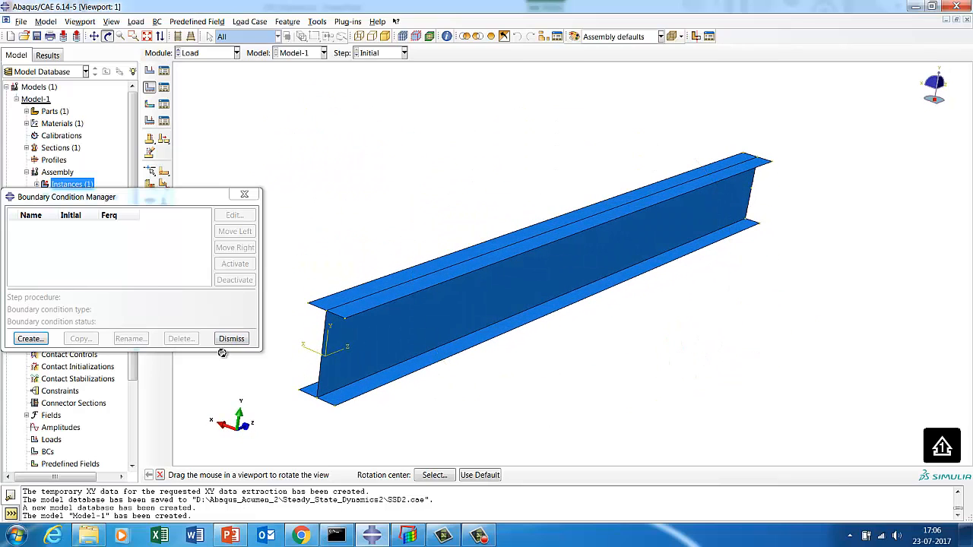
{"action": "left_click", "coordinate": [160, 475]}
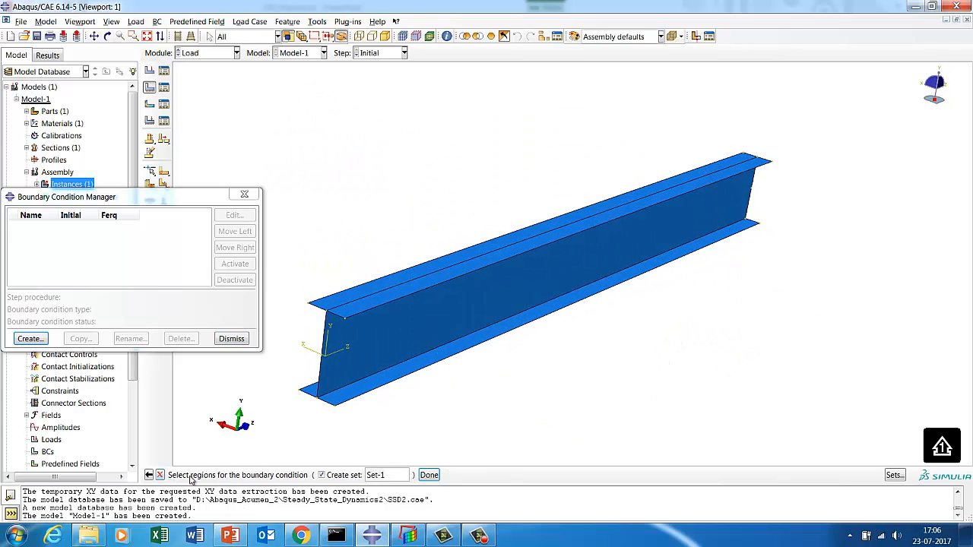
{"action": "left_click", "coordinate": [319, 389]}
{"action": "left_click", "coordinate": [428, 474]}
{"action": "left_click", "coordinate": [23, 418]}
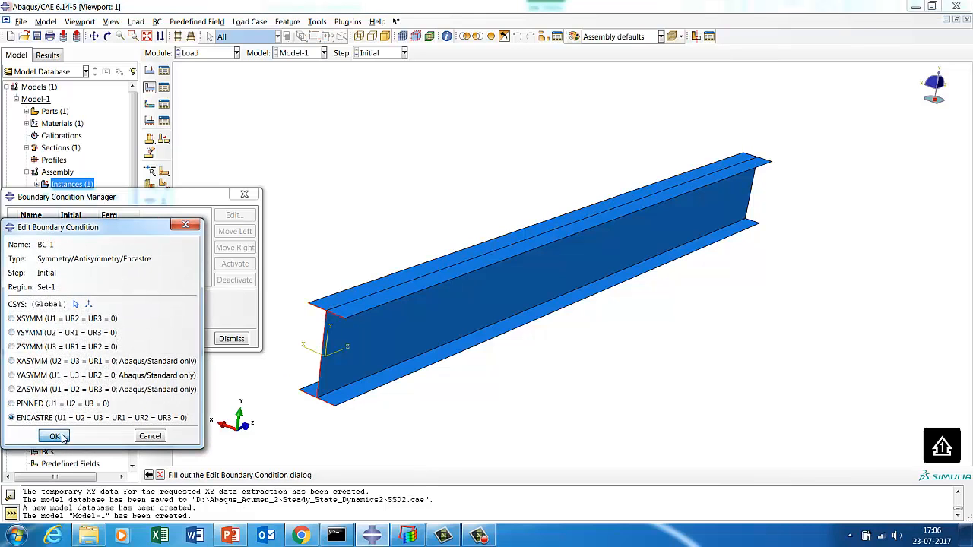
{"action": "left_click", "coordinate": [58, 434]}
{"action": "left_click", "coordinate": [224, 342]}
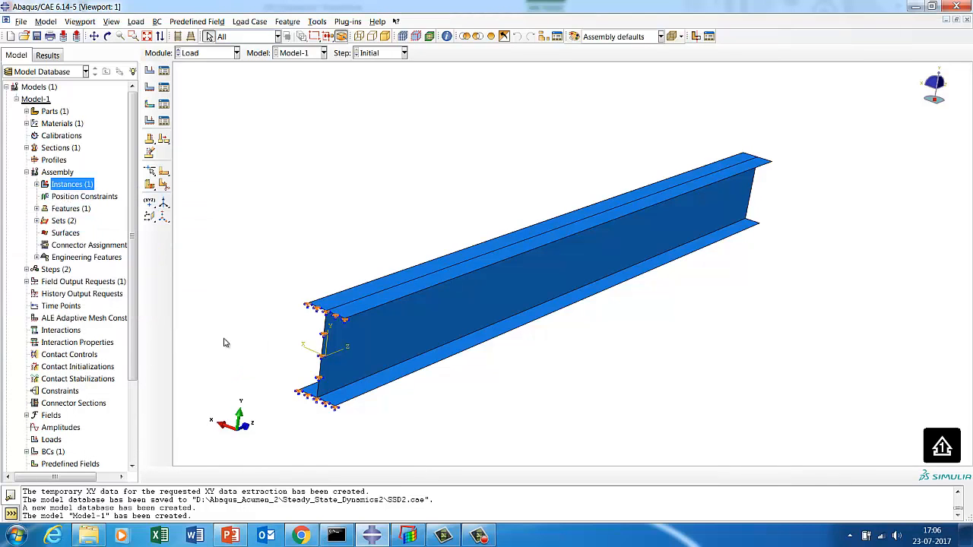
In the Step module, create a linear perturbation step named SSD after Ferq, using Steady-state dynamics, Modal.
{"action": "left_click", "coordinate": [212, 53]}
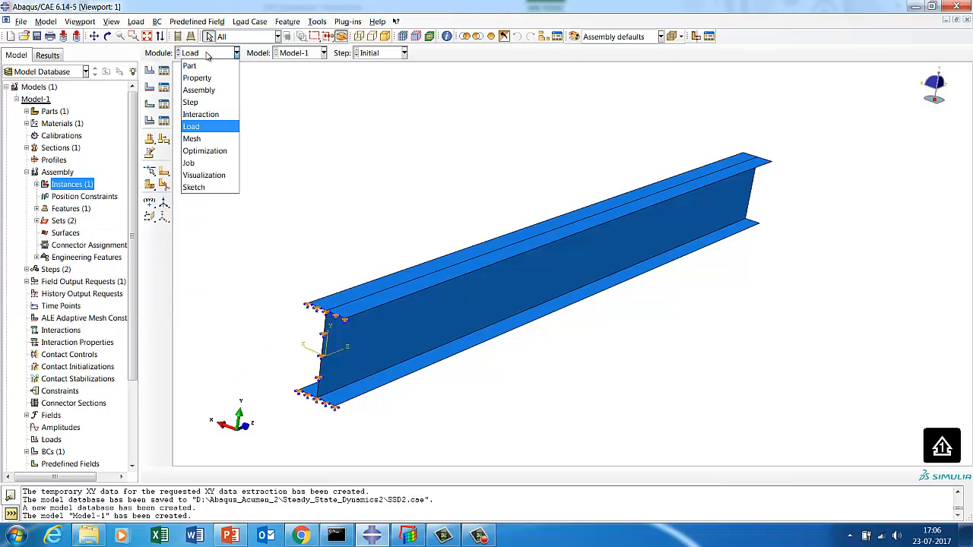
{"action": "left_click", "coordinate": [191, 102]}
{"action": "left_click", "coordinate": [164, 70]}
{"action": "left_click", "coordinate": [33, 155]}
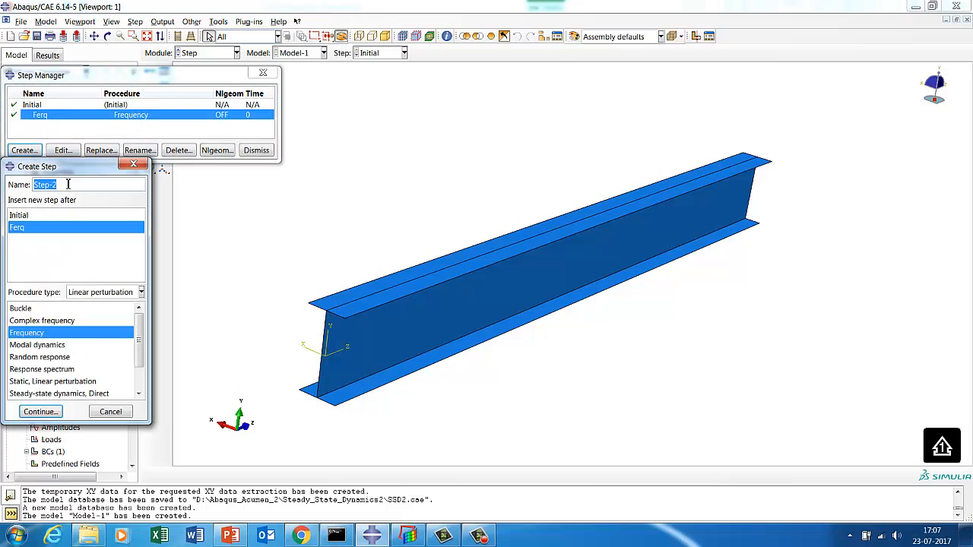
{"action": "type", "text": "SSD"}
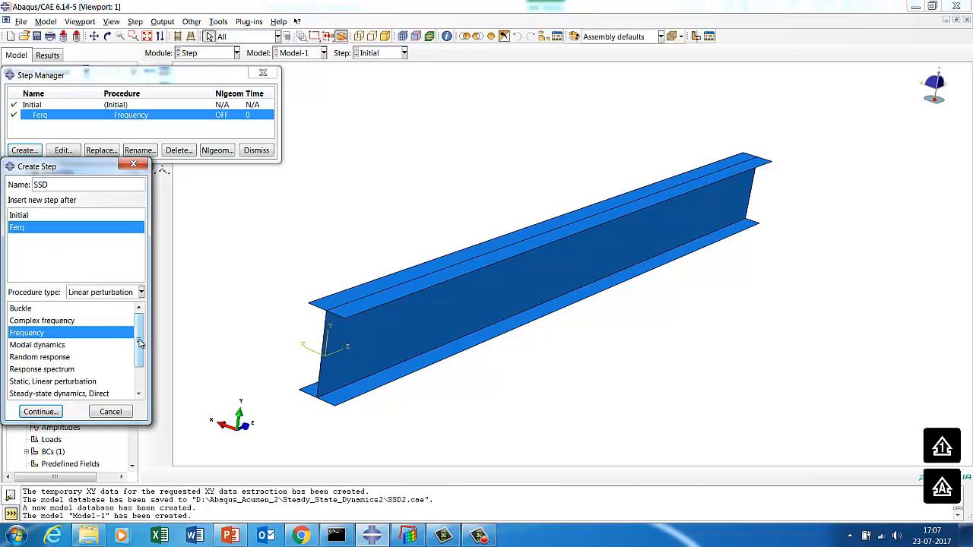
{"action": "left_click_drag", "start_coordinate": [140, 344], "coordinate": [141, 365]}
{"action": "left_click", "coordinate": [101, 371]}
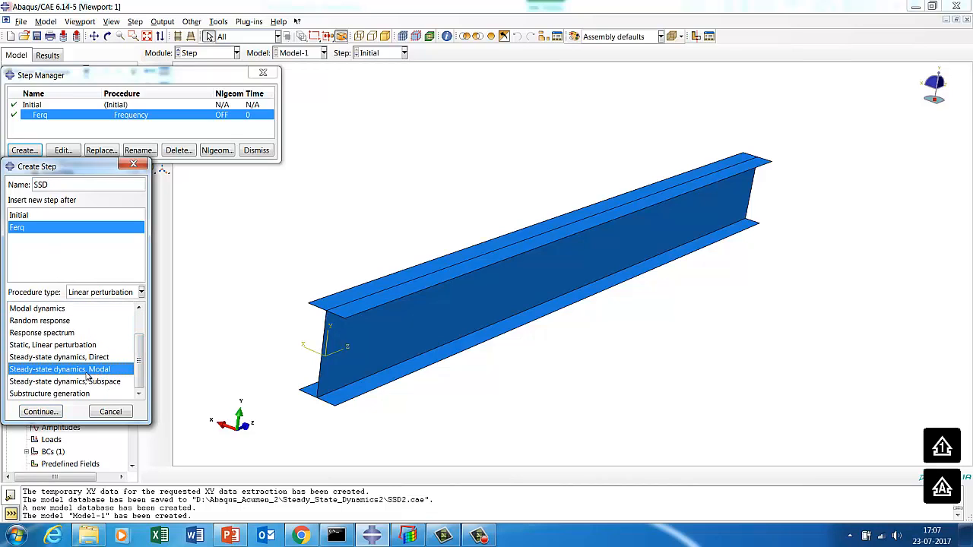
{"action": "left_click", "coordinate": [40, 412]}
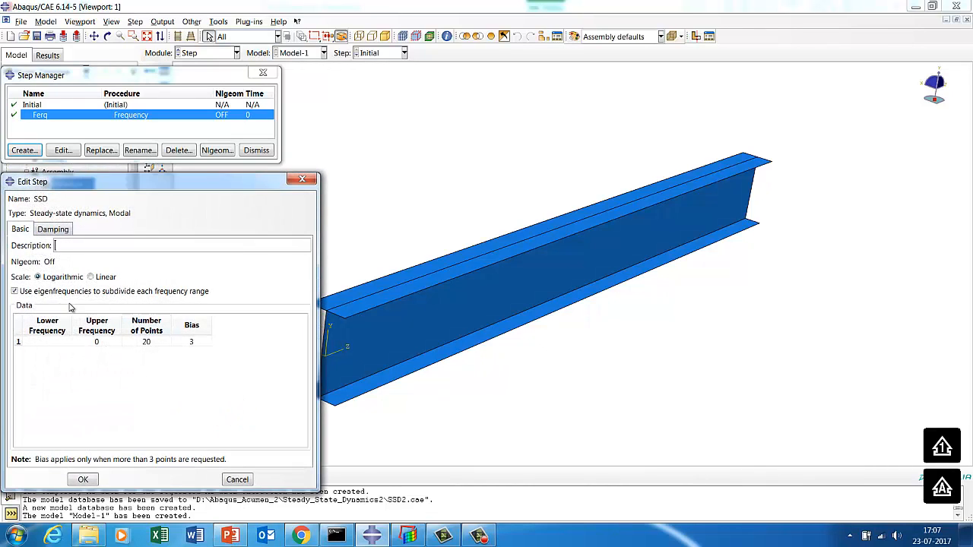
Set the SSD step's frequency range to a lower frequency of 1 and an upper frequency of 250.
{"action": "double_click", "coordinate": [49, 343]}
{"action": "type", "text": "1"}
{"action": "double_click", "coordinate": [110, 344]}
{"action": "key", "text": "Return"}
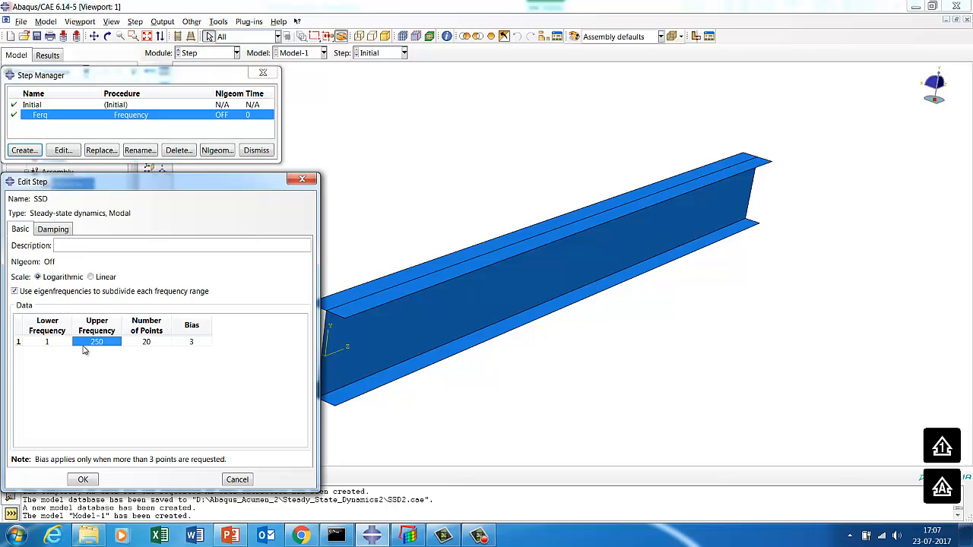
Enable structural damping for the SSD step over modes 1 to 5 with damping constant 0.05, and save the step.
{"action": "left_click", "coordinate": [53, 229]}
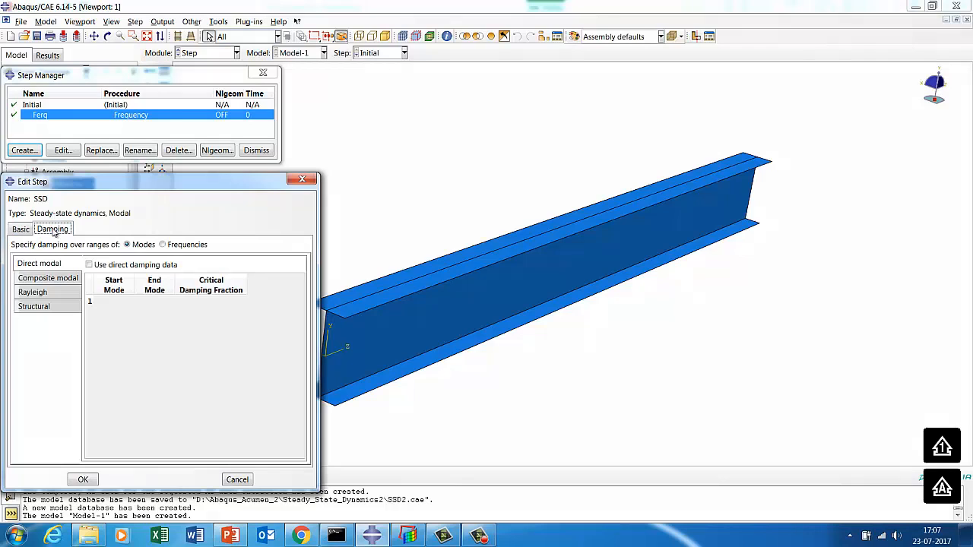
{"action": "left_click", "coordinate": [52, 306]}
{"action": "left_click", "coordinate": [89, 265]}
{"action": "left_click", "coordinate": [113, 302]}
{"action": "type", "text": "1"}
{"action": "left_click", "coordinate": [160, 301]}
{"action": "type", "text": "5"}
{"action": "left_click", "coordinate": [200, 301]}
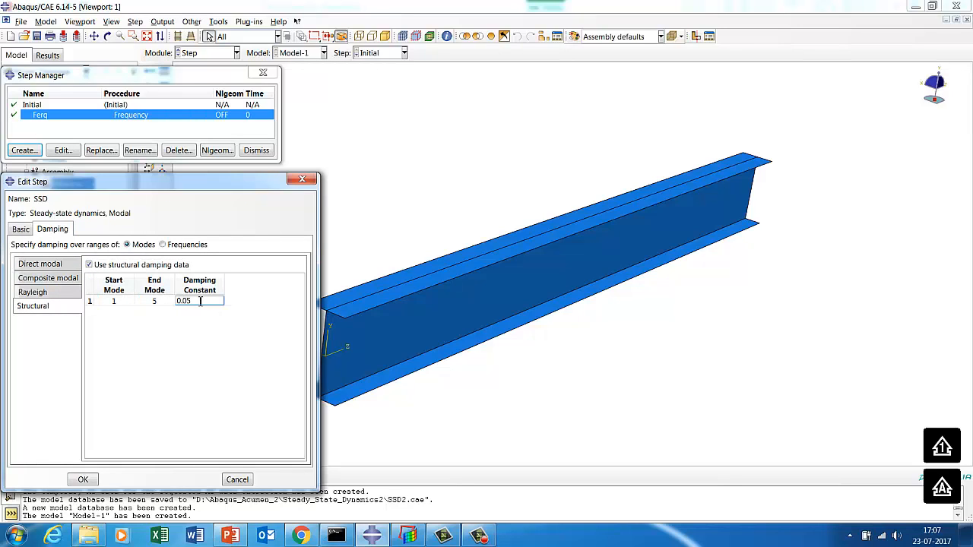
{"action": "type", "text": "0.05"}
{"action": "key", "text": "Return"}
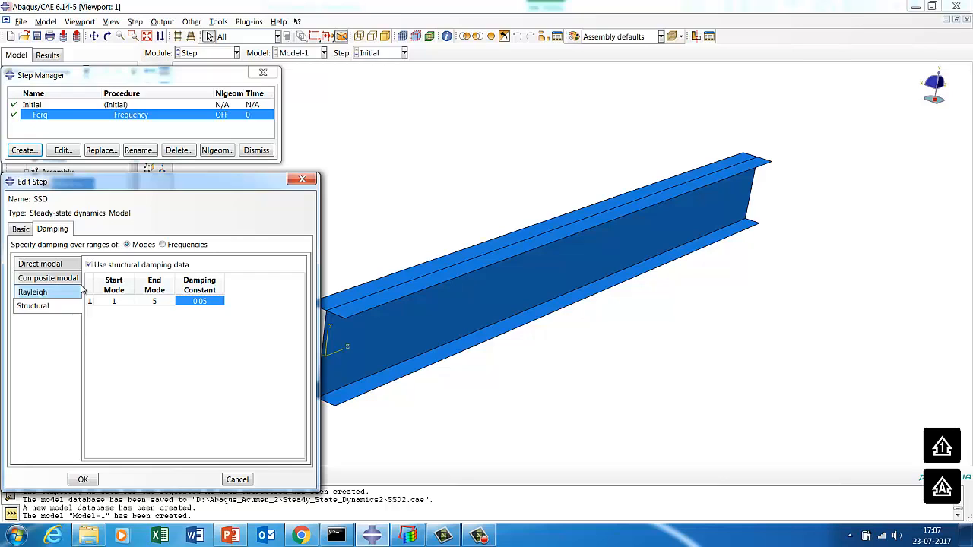
{"action": "left_click", "coordinate": [94, 482]}
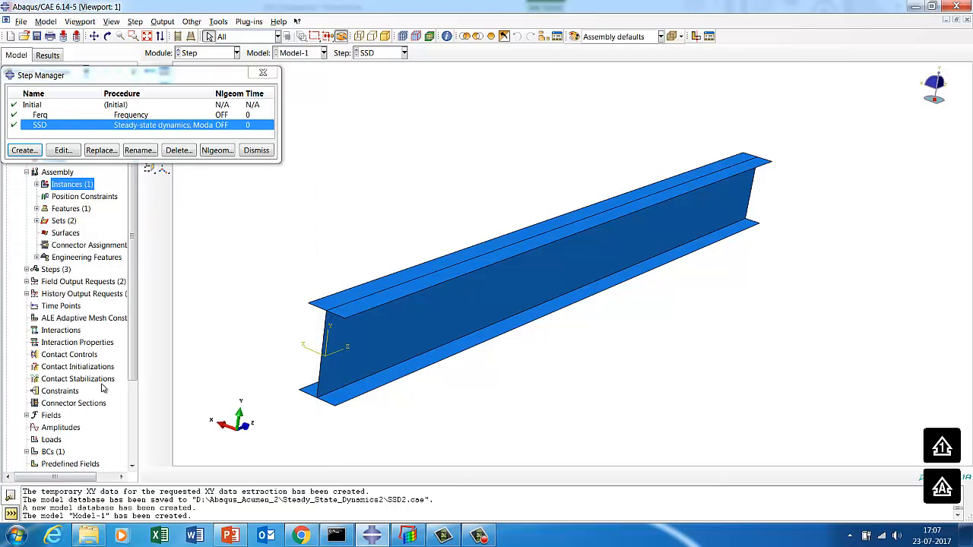
Review the SSD step's structural damping and frequency range settings, and close the step manager.
{"action": "left_click", "coordinate": [64, 150]}
{"action": "left_click", "coordinate": [62, 229]}
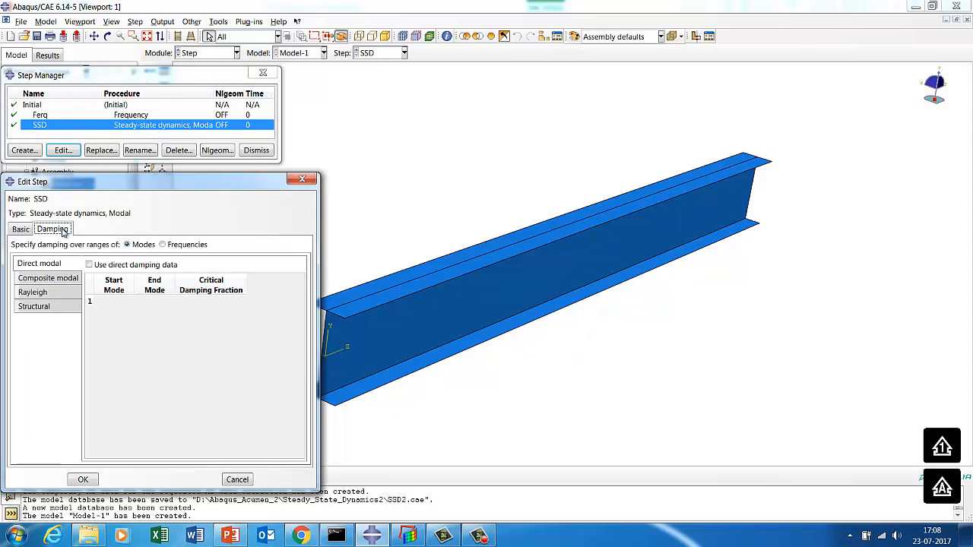
{"action": "left_click", "coordinate": [55, 305]}
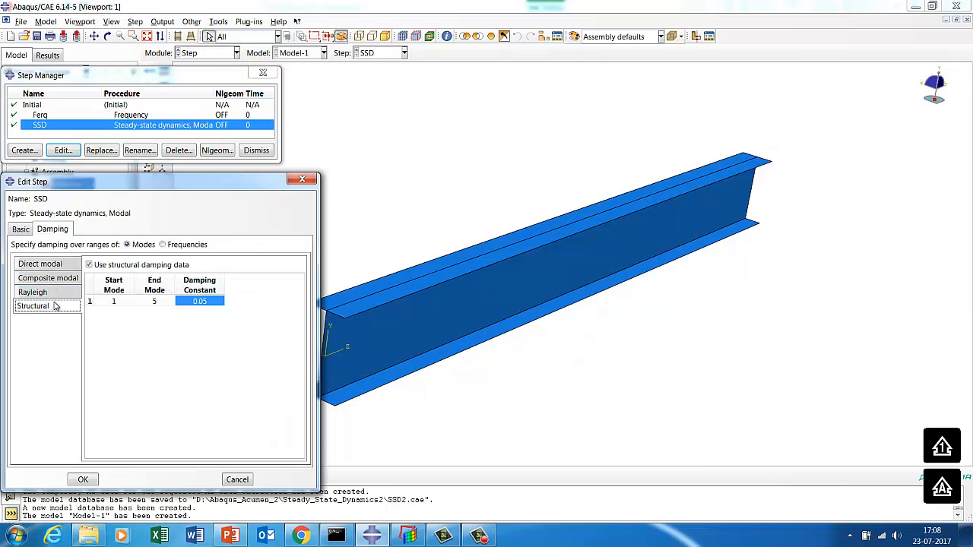
{"action": "left_click", "coordinate": [23, 229]}
{"action": "left_click", "coordinate": [86, 483]}
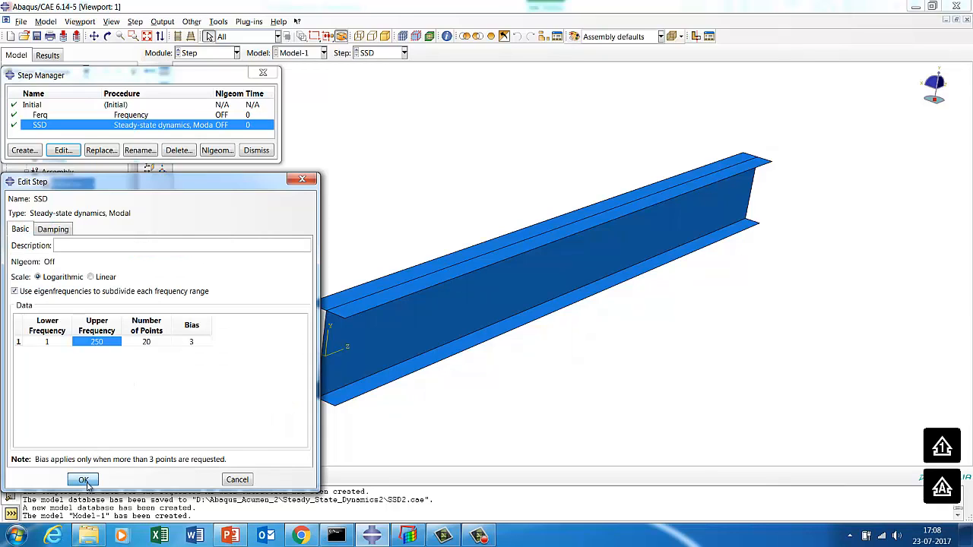
{"action": "left_click", "coordinate": [253, 152]}
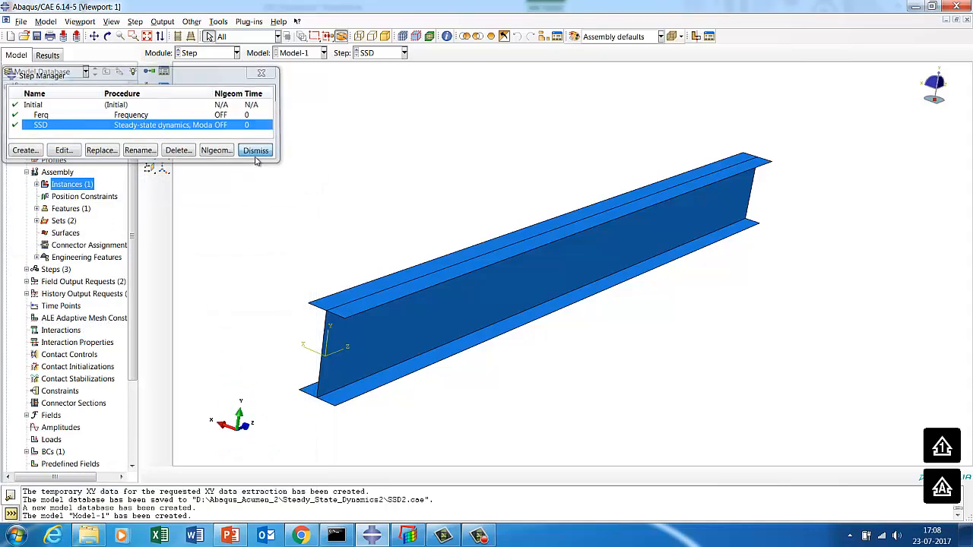
In the Load module, create a concentrated force in the SSD step at the free end's upper web-flange corner with CF2 set to -1000.
{"action": "left_click", "coordinate": [193, 54]}
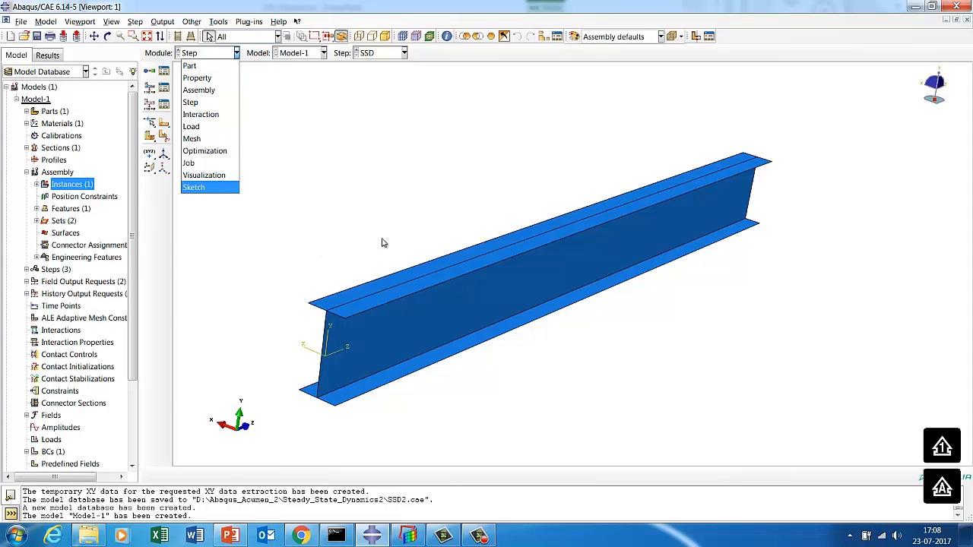
{"action": "left_click", "coordinate": [108, 36]}
{"action": "left_click_drag", "start_coordinate": [702, 225], "coordinate": [550, 338]}
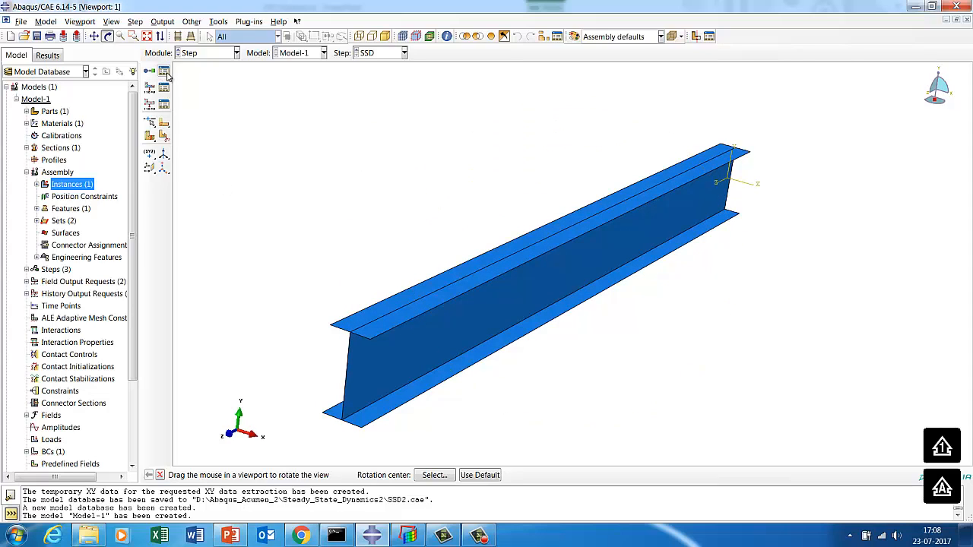
{"action": "left_click", "coordinate": [195, 54]}
{"action": "left_click", "coordinate": [195, 124]}
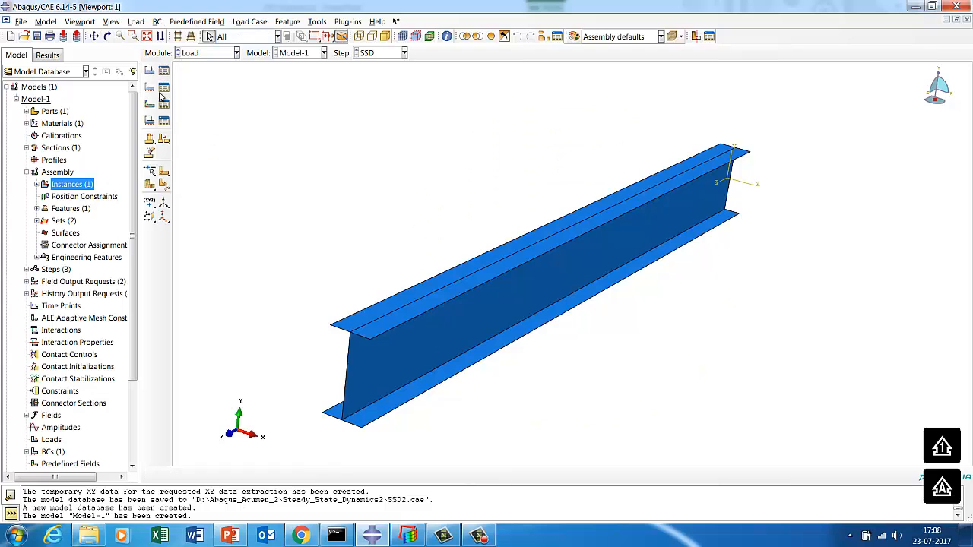
{"action": "left_click", "coordinate": [164, 70]}
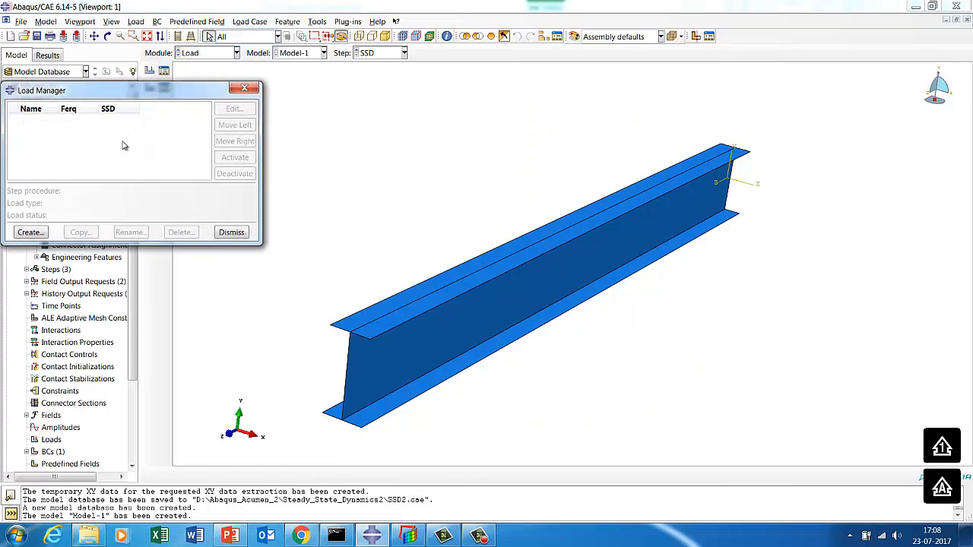
{"action": "left_click", "coordinate": [29, 232]}
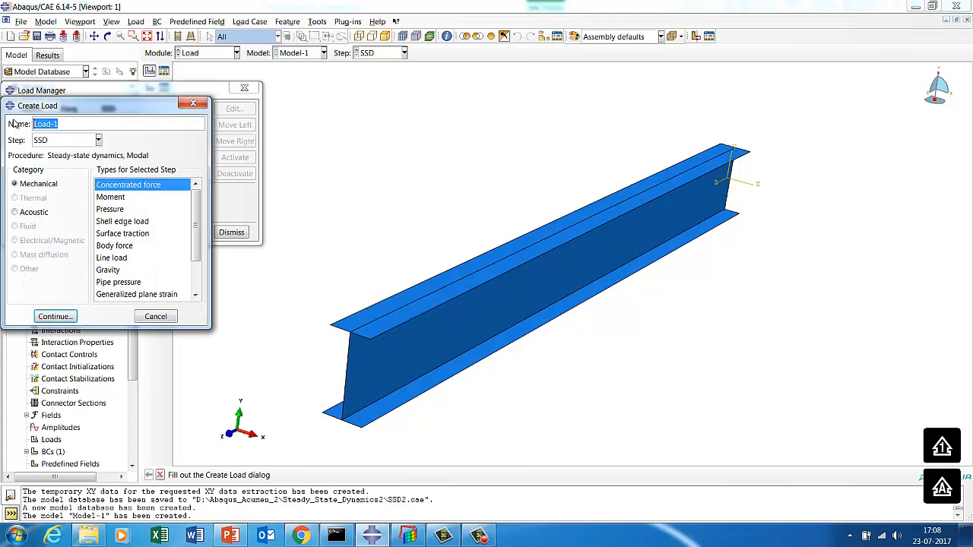
{"action": "left_click_drag", "start_coordinate": [62, 127], "coordinate": [15, 120]}
{"action": "left_click", "coordinate": [54, 316]}
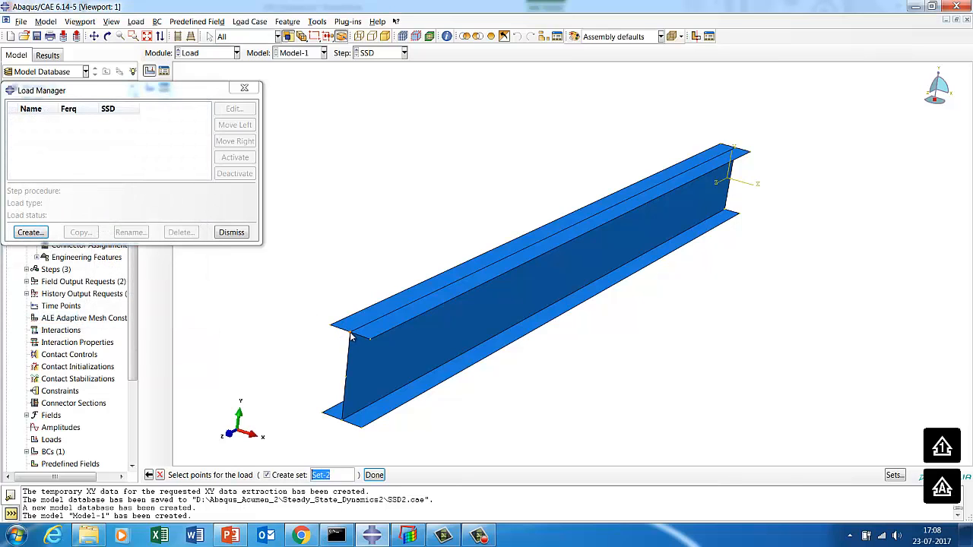
{"action": "left_click", "coordinate": [374, 475]}
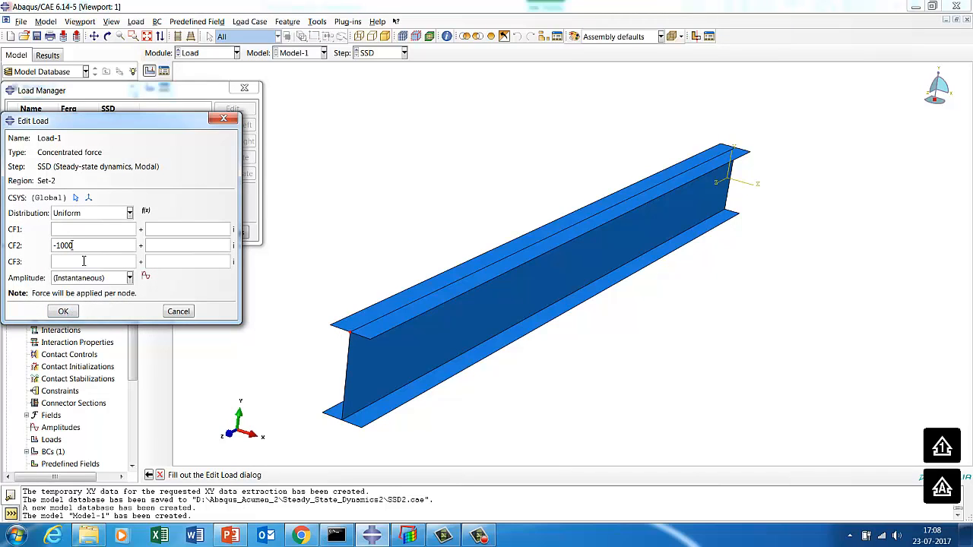
{"action": "left_click", "coordinate": [67, 316]}
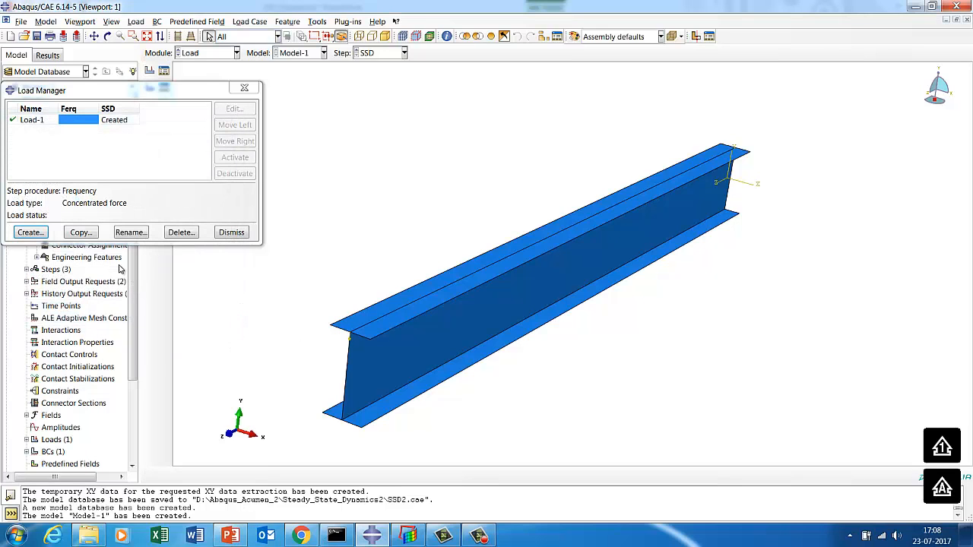
Create a second concentrated force in the SSD step at the same free-end point with CF1 set to 100, and close the load manager.
{"action": "left_click", "coordinate": [32, 233]}
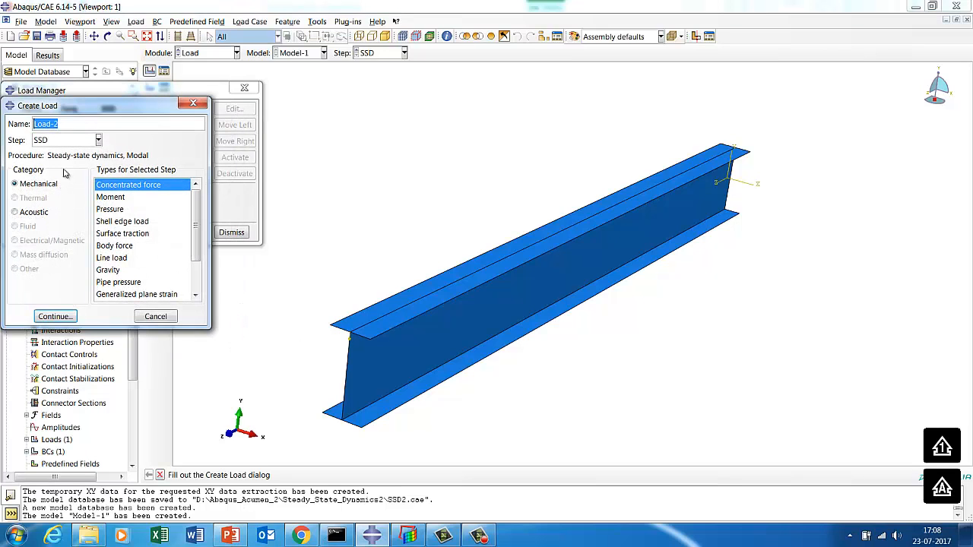
{"action": "left_click", "coordinate": [64, 315]}
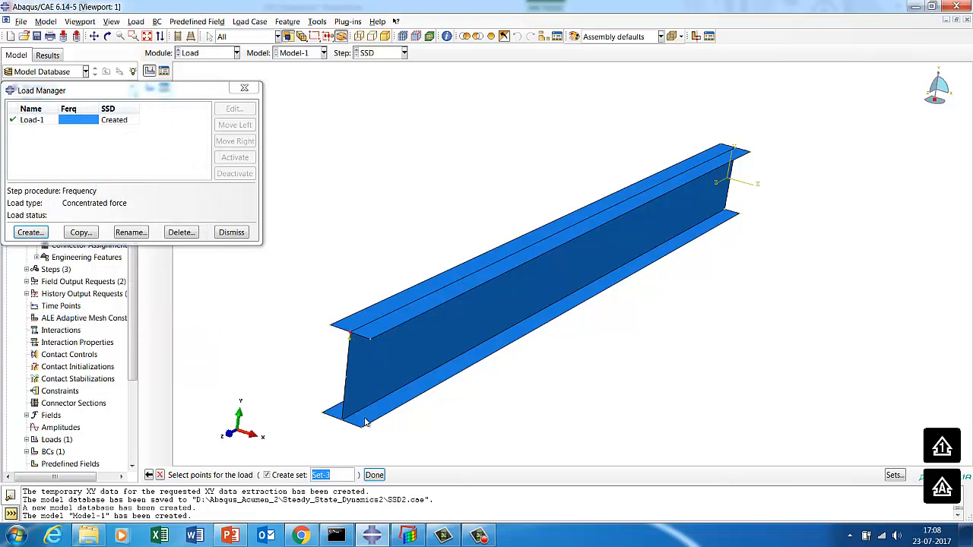
{"action": "left_click", "coordinate": [374, 475]}
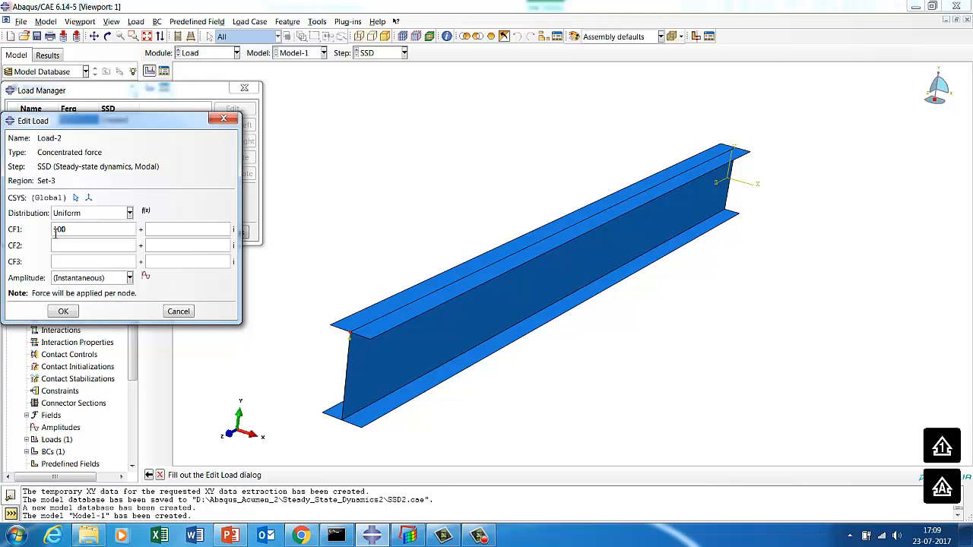
{"action": "left_click", "coordinate": [63, 312]}
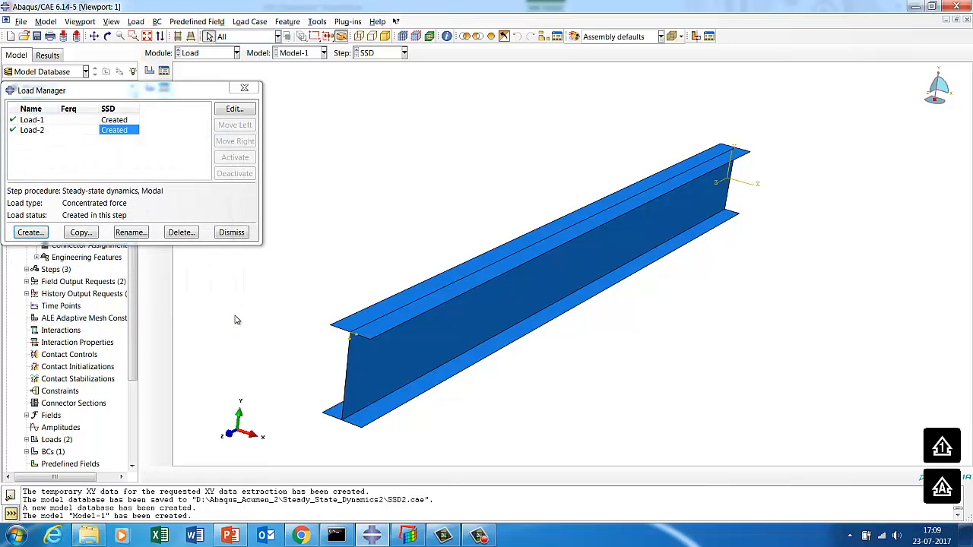
{"action": "left_click", "coordinate": [232, 232]}
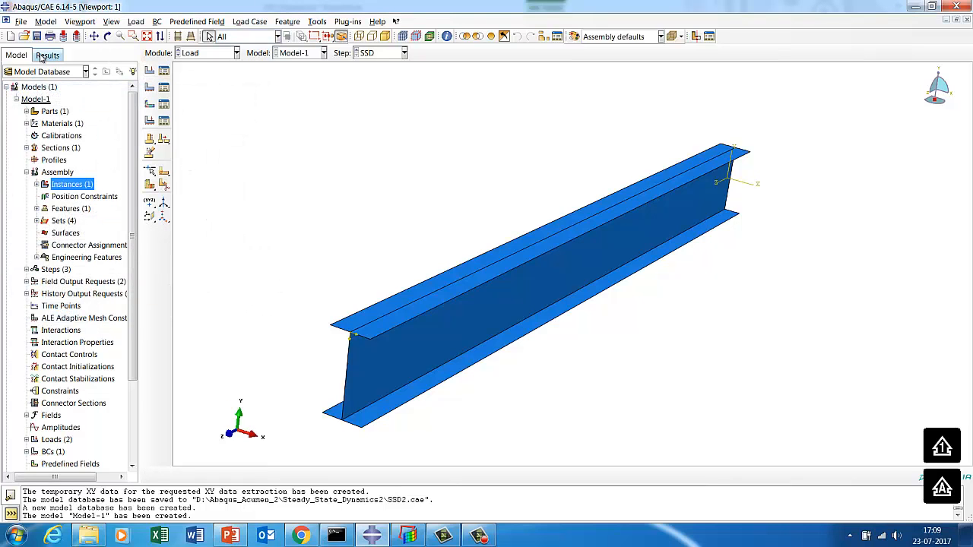
Save the model database as SSD4 in the Steady_State_Dynamics4 folder.
{"action": "left_click", "coordinate": [20, 21]}
{"action": "left_click", "coordinate": [32, 111]}
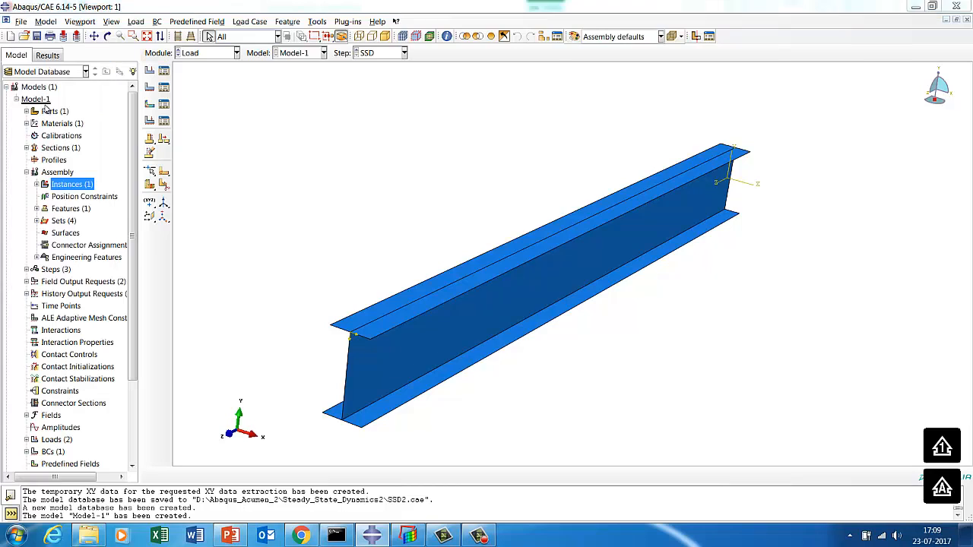
{"action": "left_click", "coordinate": [492, 202]}
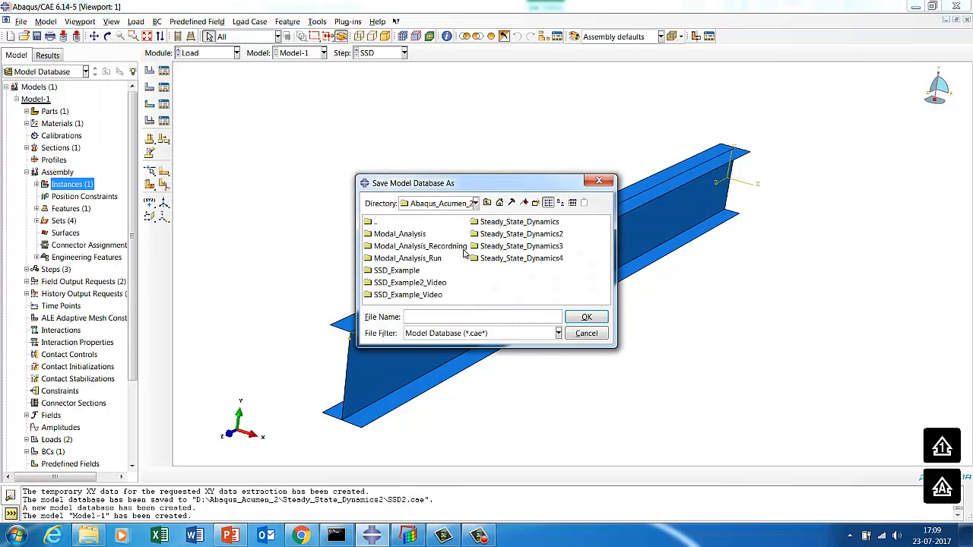
{"action": "double_click", "coordinate": [517, 258]}
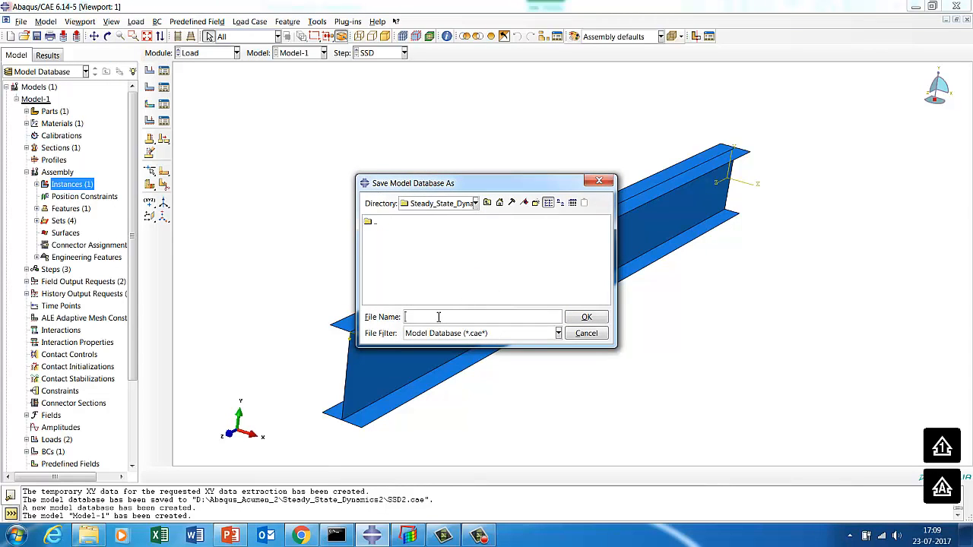
{"action": "left_click", "coordinate": [439, 317]}
{"action": "type", "text": "SSD4"}
{"action": "left_click", "coordinate": [586, 317]}
In the Job module, create a full analysis job named SSD4 for Model-1 with the default submission settings.
{"action": "left_click", "coordinate": [208, 53]}
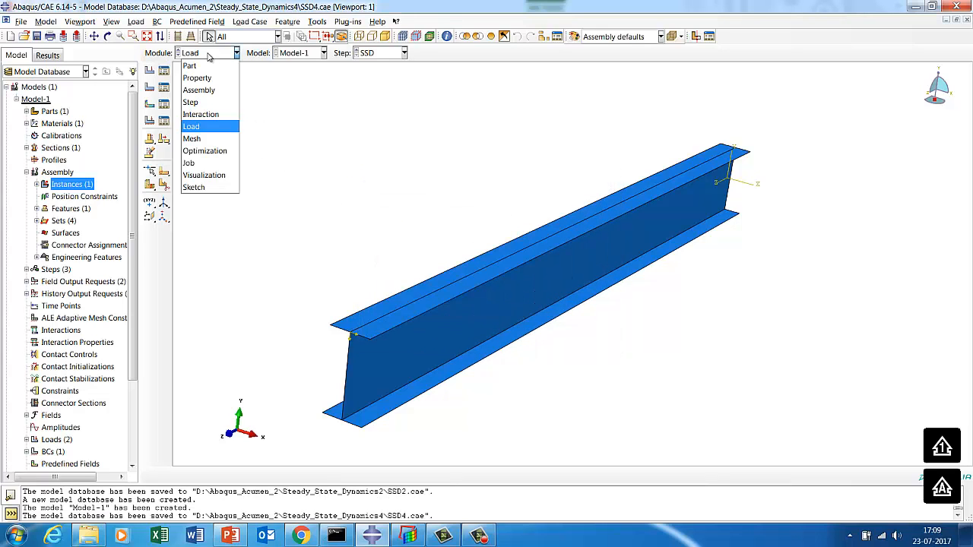
{"action": "left_click", "coordinate": [190, 162]}
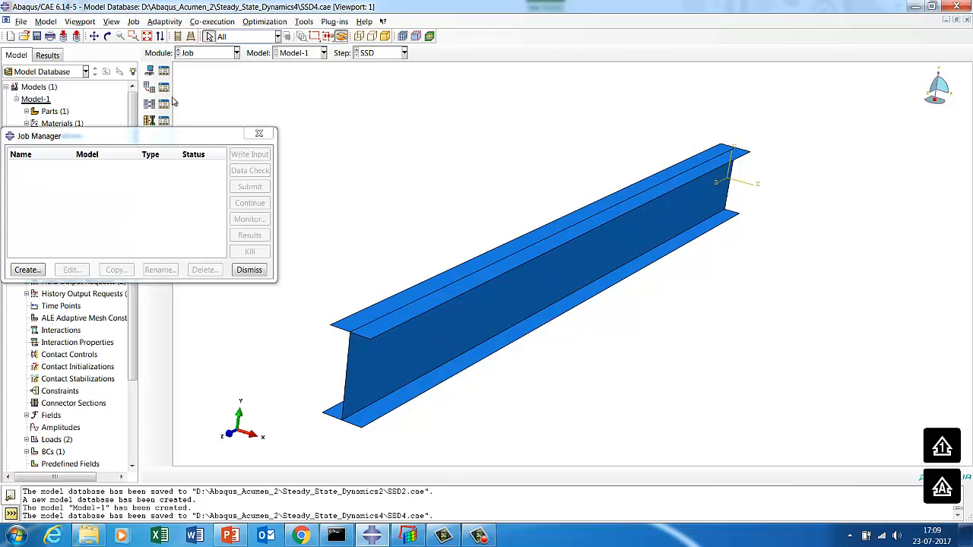
{"action": "left_click", "coordinate": [25, 269]}
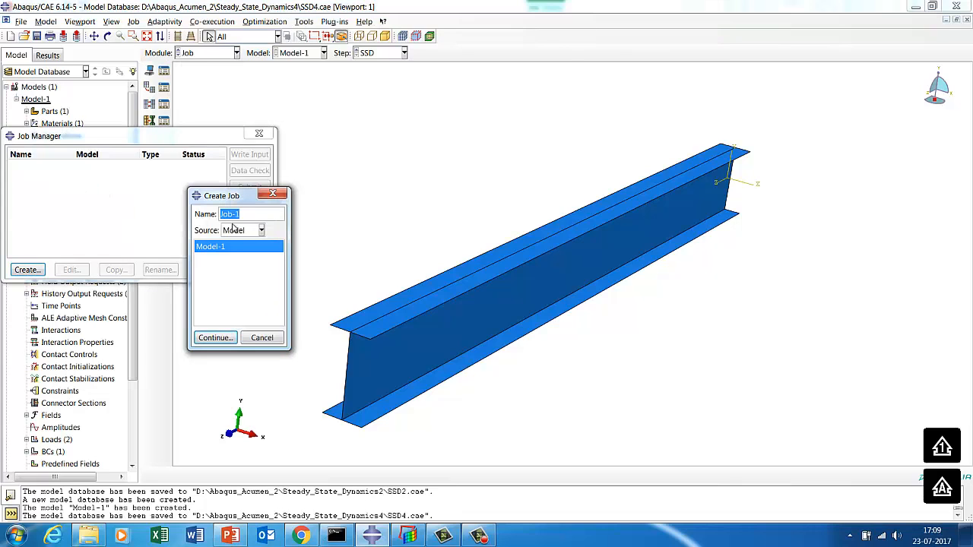
{"action": "type", "text": "ssd"}
{"action": "key", "text": "BackSpace"}
{"action": "key", "text": "Caps_Lock"}
{"action": "type", "text": "SD4"}
{"action": "left_click", "coordinate": [215, 337]}
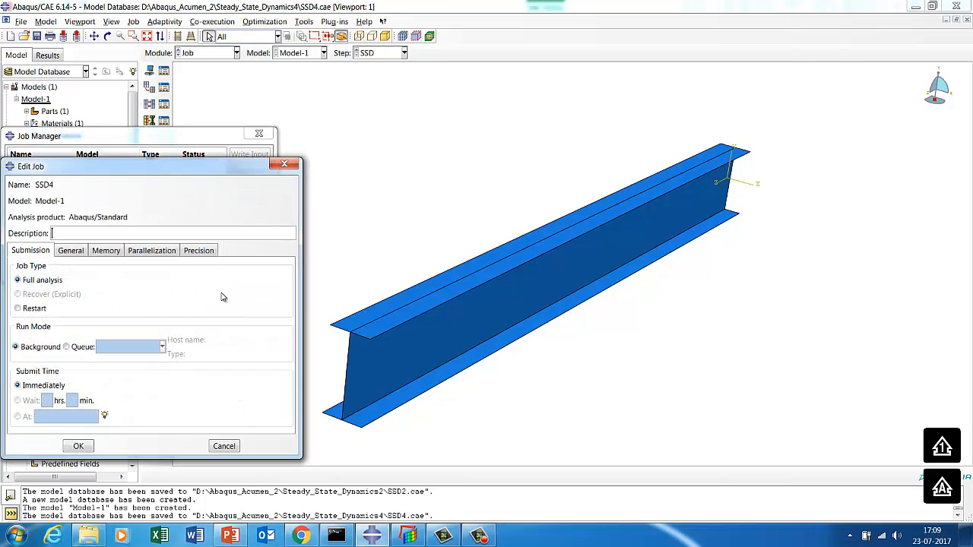
{"action": "left_click", "coordinate": [78, 446]}
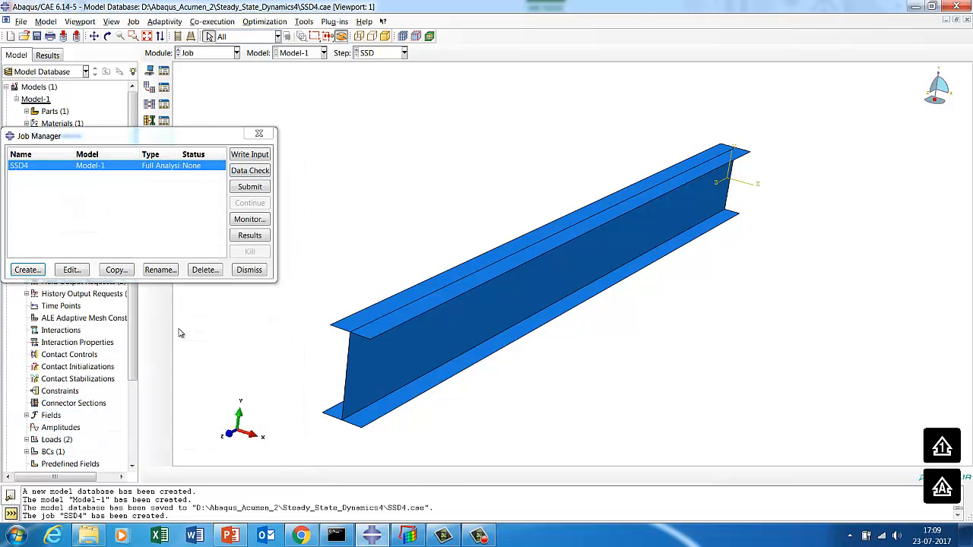
{"action": "left_click", "coordinate": [249, 171]}
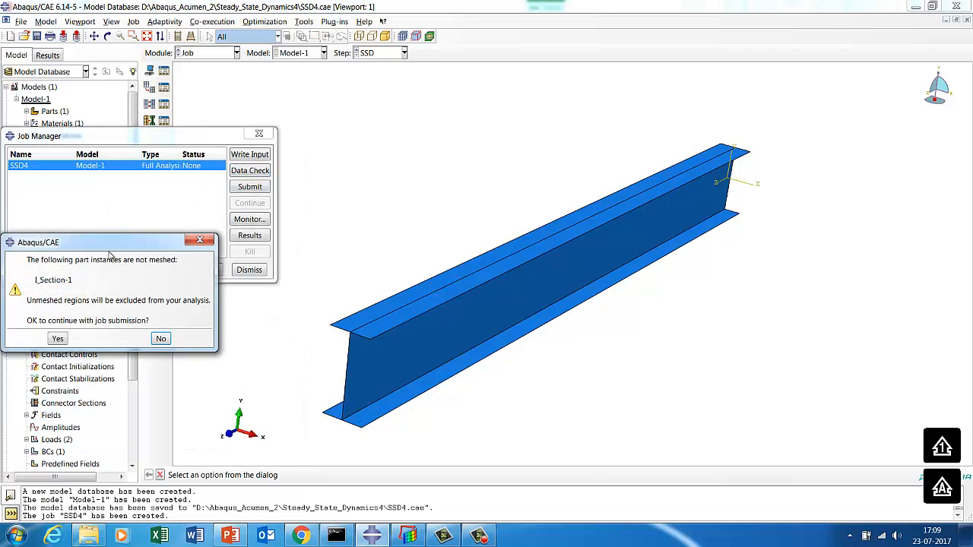
{"action": "left_click", "coordinate": [160, 338]}
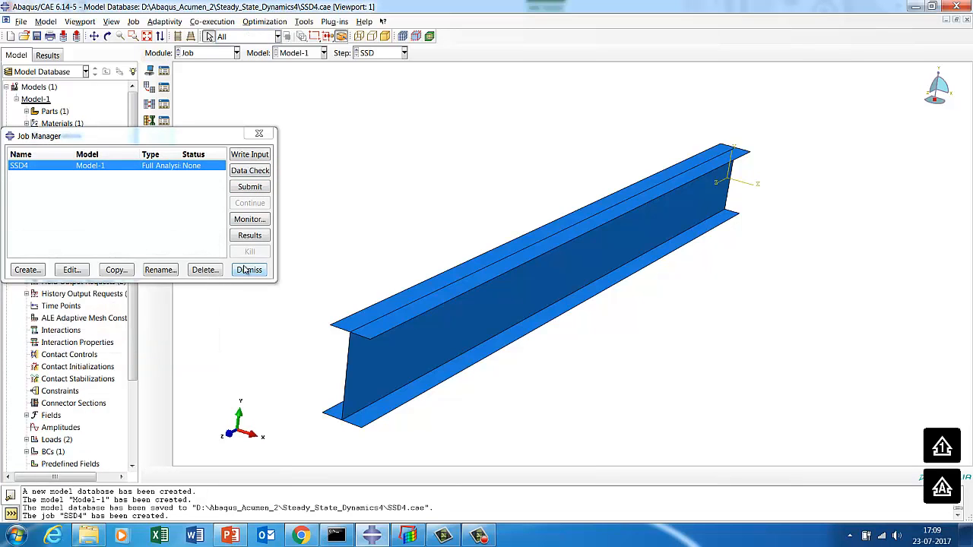
{"action": "left_click", "coordinate": [248, 270]}
Switch to the Mesh module and make the I_Section part the object for meshing instead of the assembly.
{"action": "left_click", "coordinate": [192, 52]}
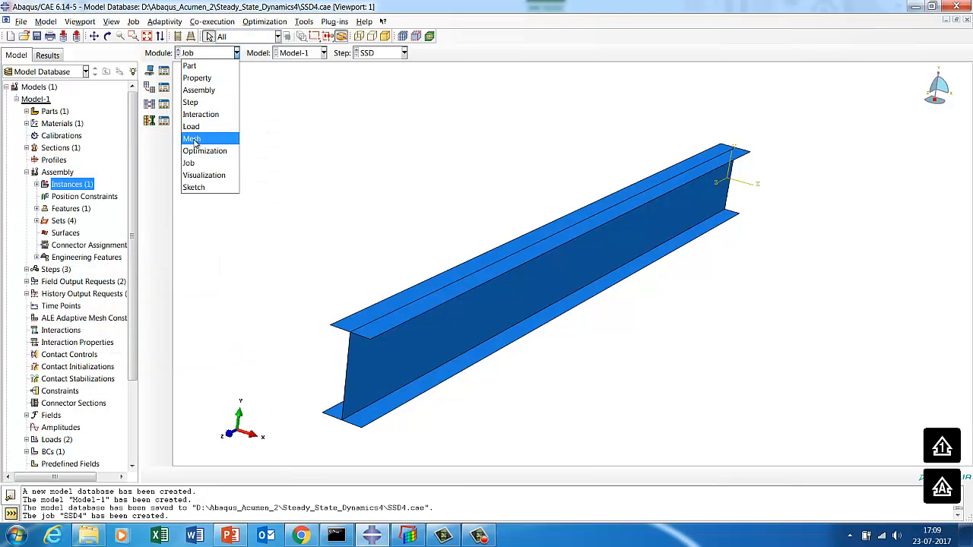
{"action": "left_click", "coordinate": [196, 140]}
{"action": "left_click", "coordinate": [163, 85]}
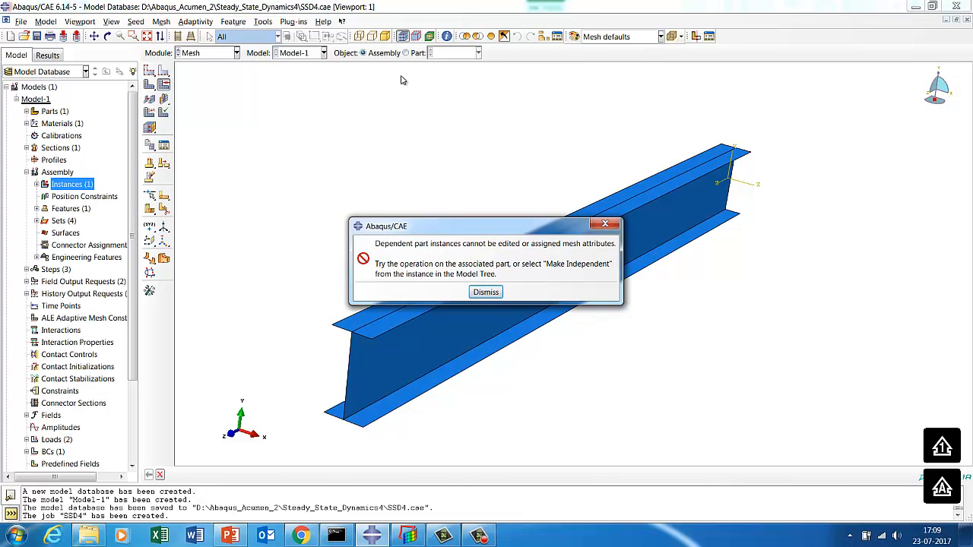
{"action": "left_click", "coordinate": [486, 294]}
{"action": "left_click", "coordinate": [406, 53]}
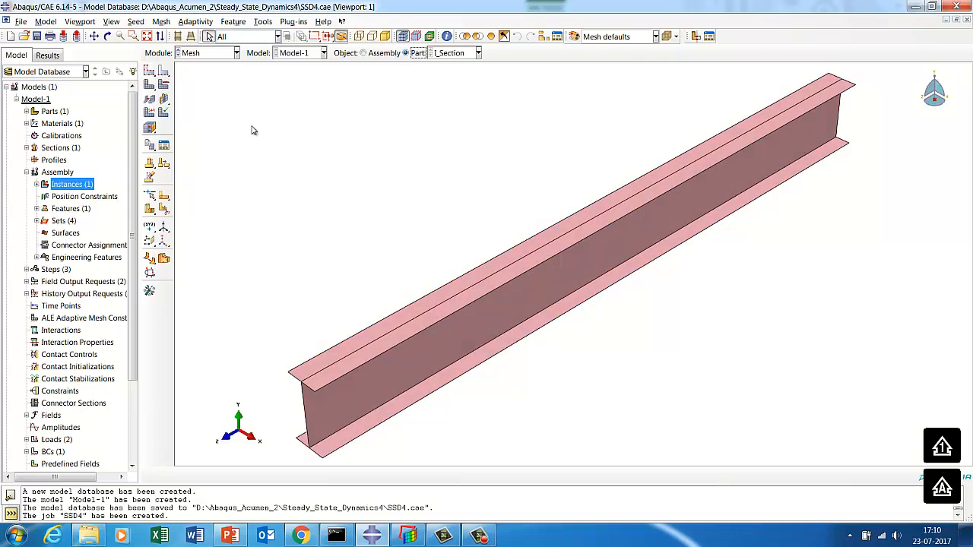
Set the mesh controls of all I-beam faces to Quad elements with the Free technique and the Medial axis algorithm.
{"action": "left_click", "coordinate": [163, 84]}
{"action": "left_click_drag", "start_coordinate": [274, 223], "coordinate": [560, 417]}
{"action": "left_click", "coordinate": [422, 475]}
{"action": "left_click", "coordinate": [95, 322]}
{"action": "left_click", "coordinate": [28, 292]}
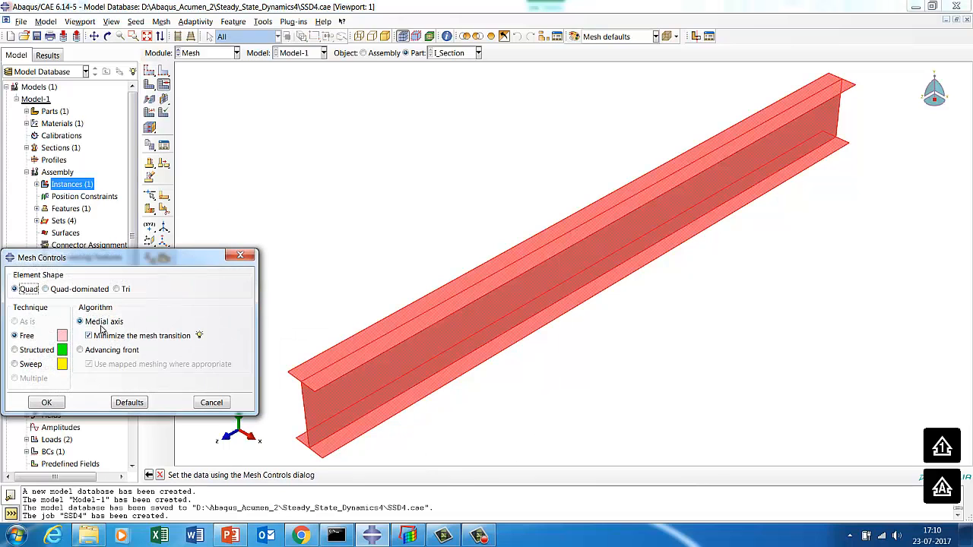
{"action": "left_click", "coordinate": [46, 403]}
Seed the I_Section part with an approximate global size of 7.5.
{"action": "left_click", "coordinate": [163, 195]}
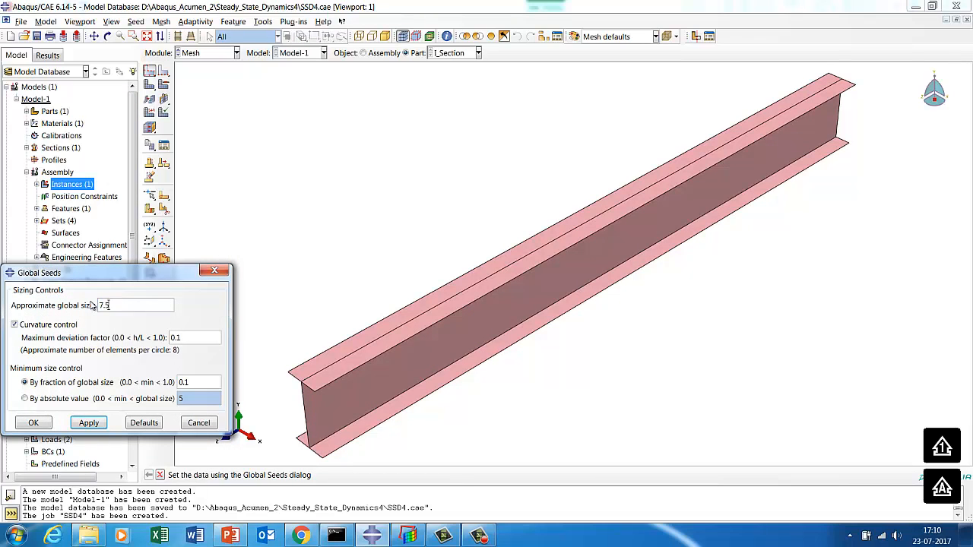
{"action": "left_click", "coordinate": [88, 422]}
{"action": "left_click", "coordinate": [34, 422]}
Assign linear Standard S4R shell elements with reduced integration to all beam faces, and mesh the part.
{"action": "left_click", "coordinate": [150, 127]}
{"action": "left_click_drag", "start_coordinate": [266, 187], "coordinate": [546, 451]}
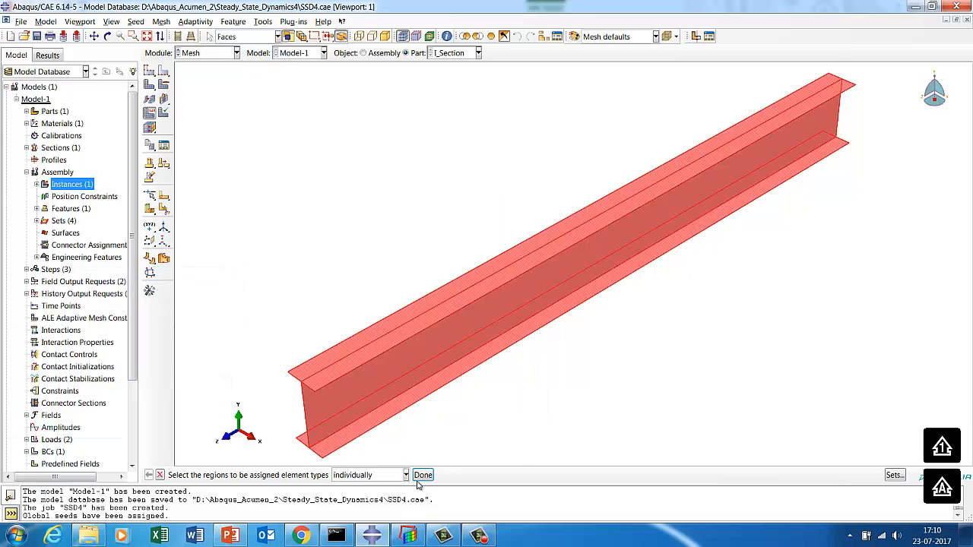
{"action": "left_click", "coordinate": [423, 475]}
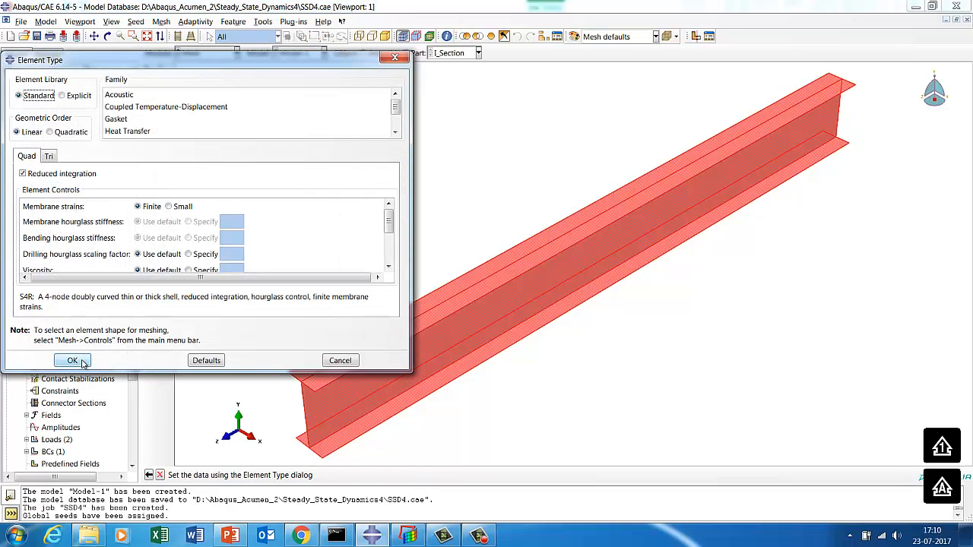
{"action": "left_click", "coordinate": [76, 361]}
{"action": "left_click", "coordinate": [152, 211]}
{"action": "left_click", "coordinate": [250, 475]}
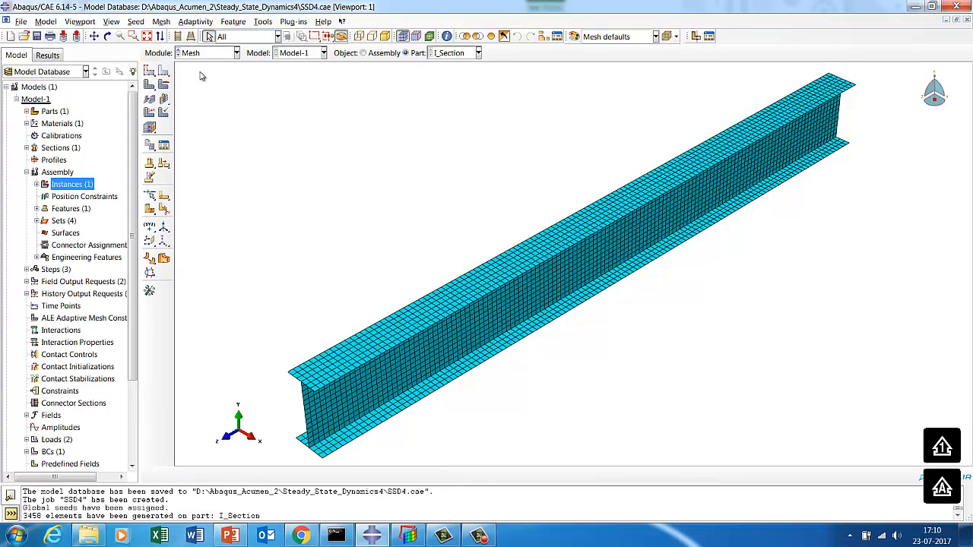
In the Job module, run a data check on job SSD4 and monitor its progress.
{"action": "left_click", "coordinate": [206, 53]}
{"action": "left_click", "coordinate": [193, 156]}
{"action": "left_click", "coordinate": [163, 70]}
{"action": "left_click", "coordinate": [249, 186]}
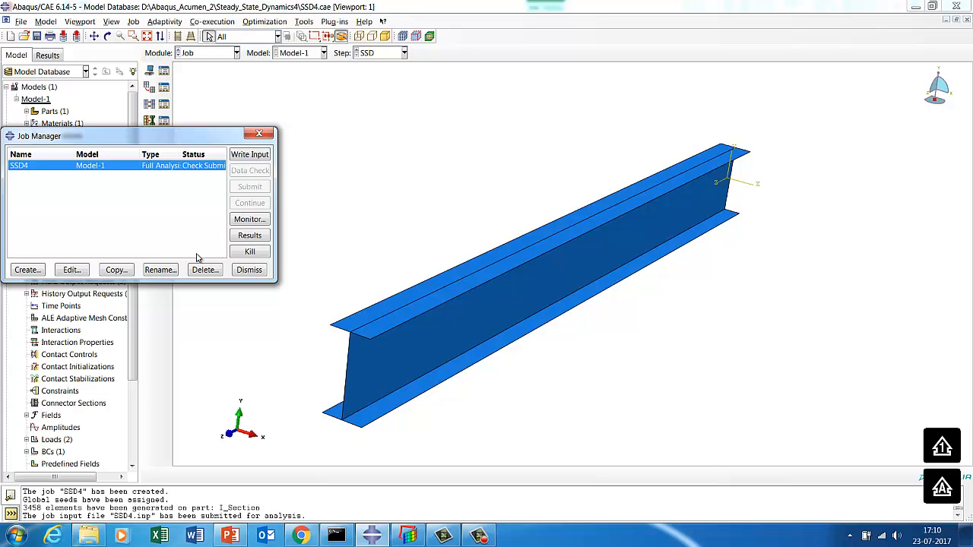
{"action": "left_click", "coordinate": [242, 220]}
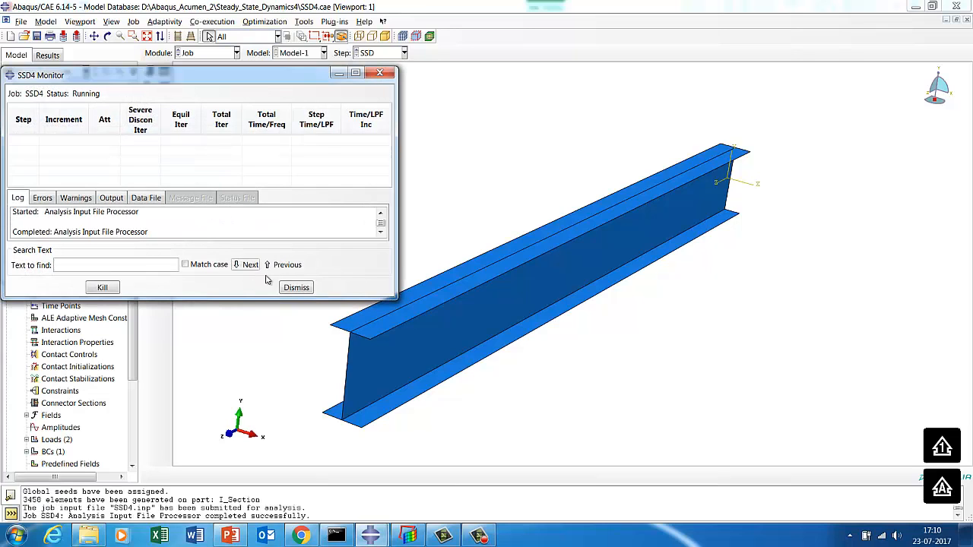
{"action": "left_click", "coordinate": [296, 287]}
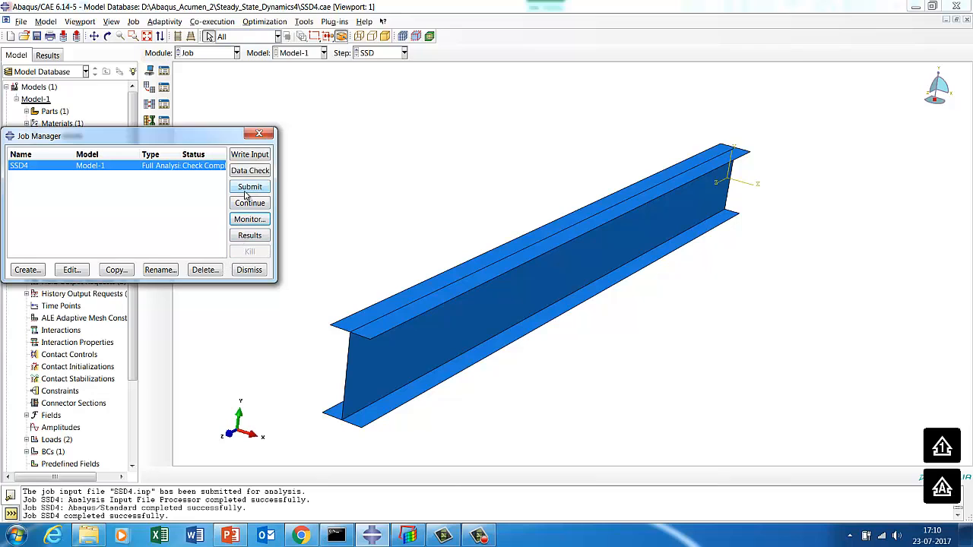
Submit job SSD4 for full analysis, overwriting the existing job files, and monitor the run.
{"action": "left_click", "coordinate": [249, 186]}
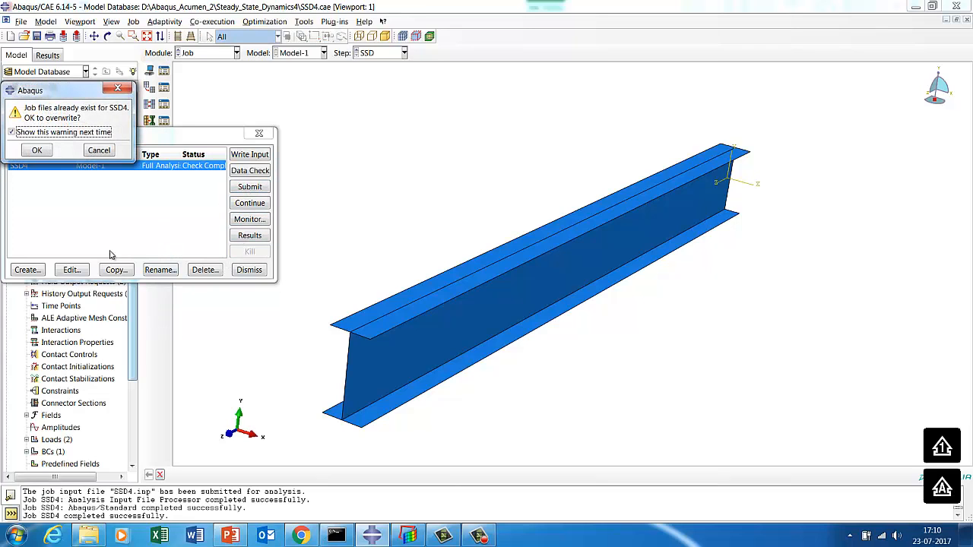
{"action": "left_click", "coordinate": [40, 151]}
{"action": "mouse_move", "coordinate": [230, 538]}
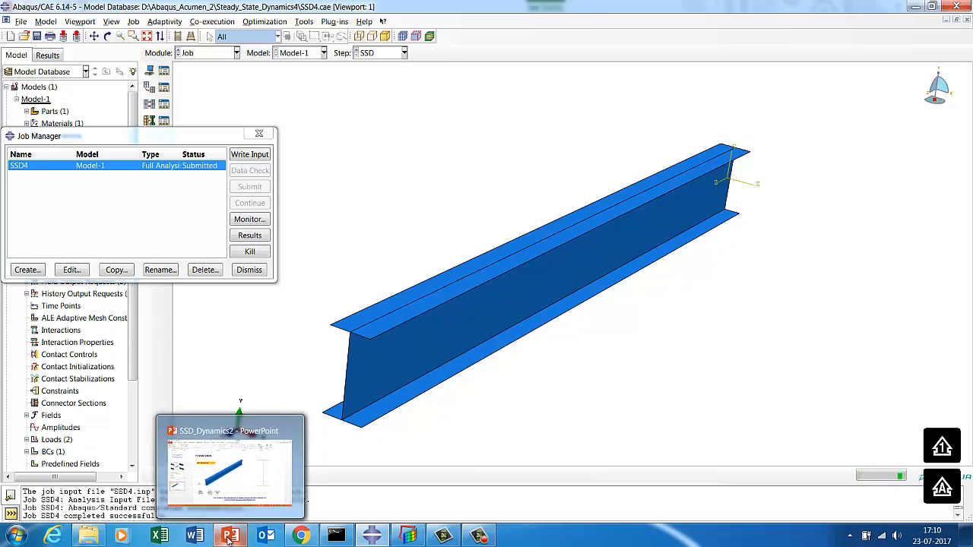
{"action": "left_click", "coordinate": [251, 220]}
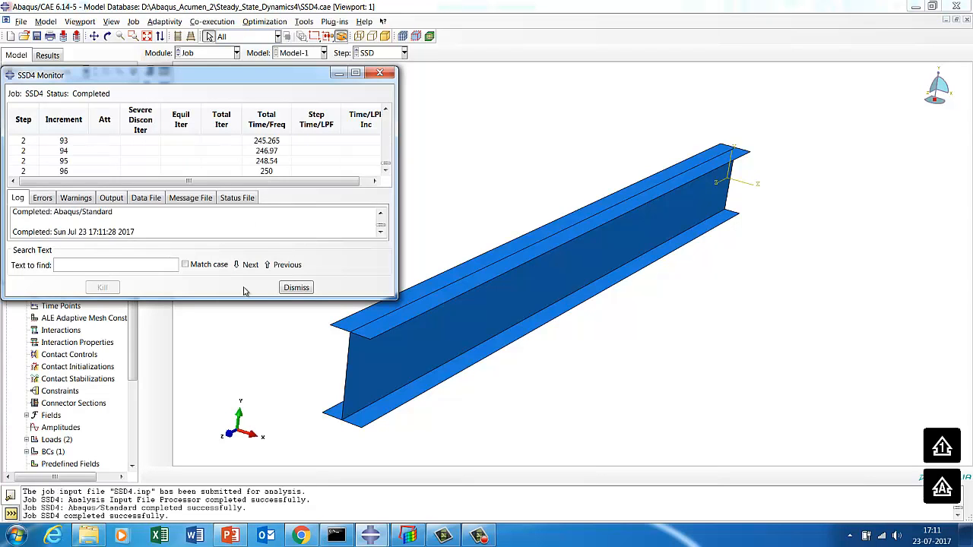
{"action": "left_click", "coordinate": [292, 288]}
Open the SSD4 results and set up XY data from ODB field output for the Unique Nodal spatial displacement magnitude.
{"action": "left_click", "coordinate": [247, 240]}
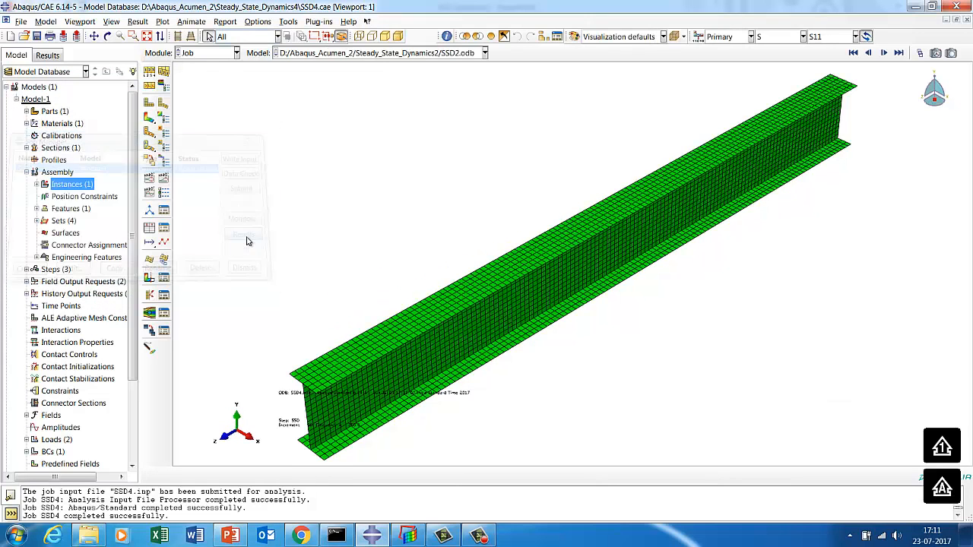
{"action": "left_click", "coordinate": [287, 22]}
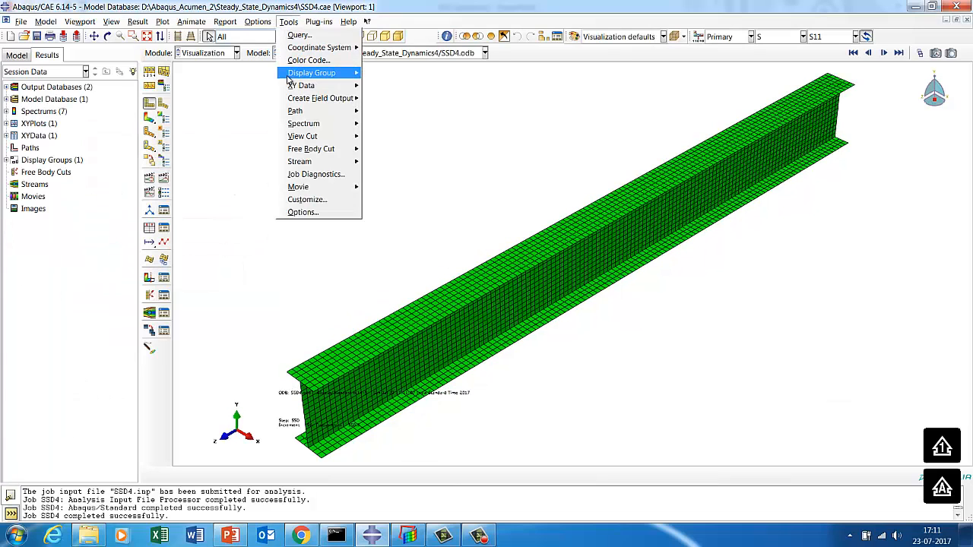
{"action": "mouse_move", "coordinate": [293, 85]}
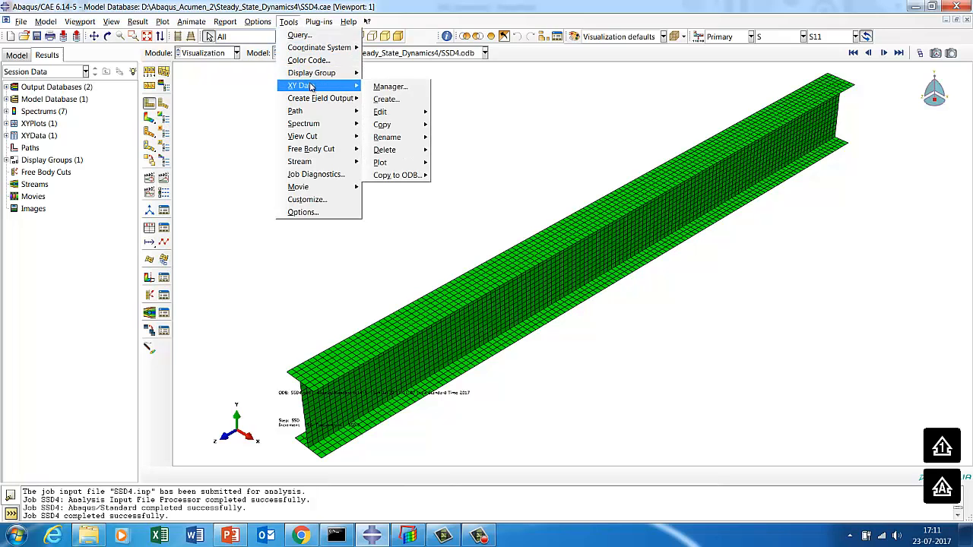
{"action": "left_click", "coordinate": [386, 99]}
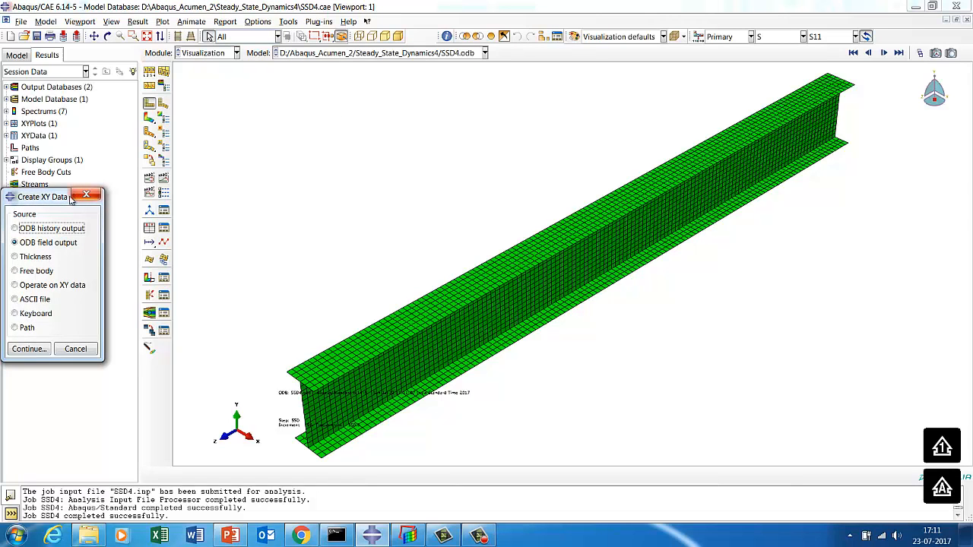
{"action": "left_click_drag", "start_coordinate": [73, 198], "coordinate": [173, 173]}
{"action": "left_click", "coordinate": [137, 322]}
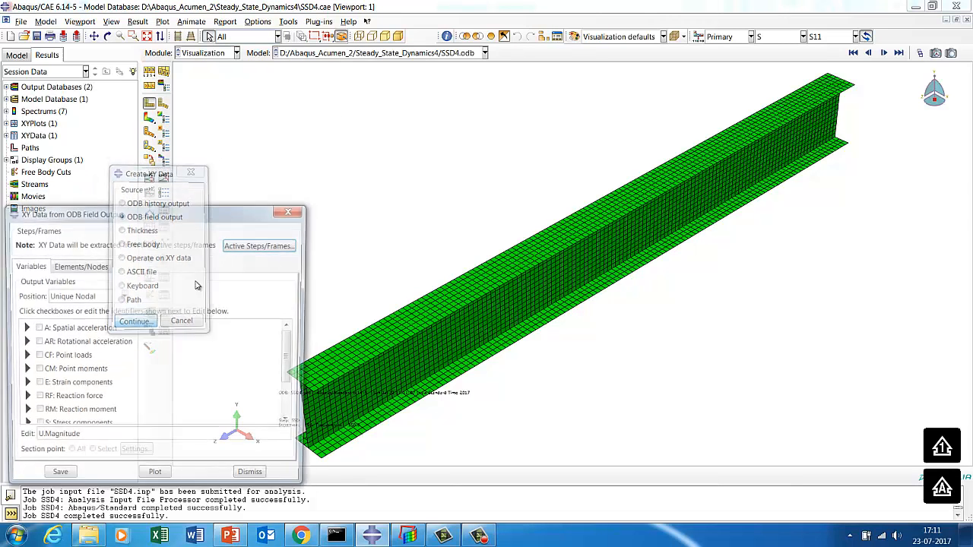
{"action": "left_click_drag", "start_coordinate": [180, 217], "coordinate": [269, 161]}
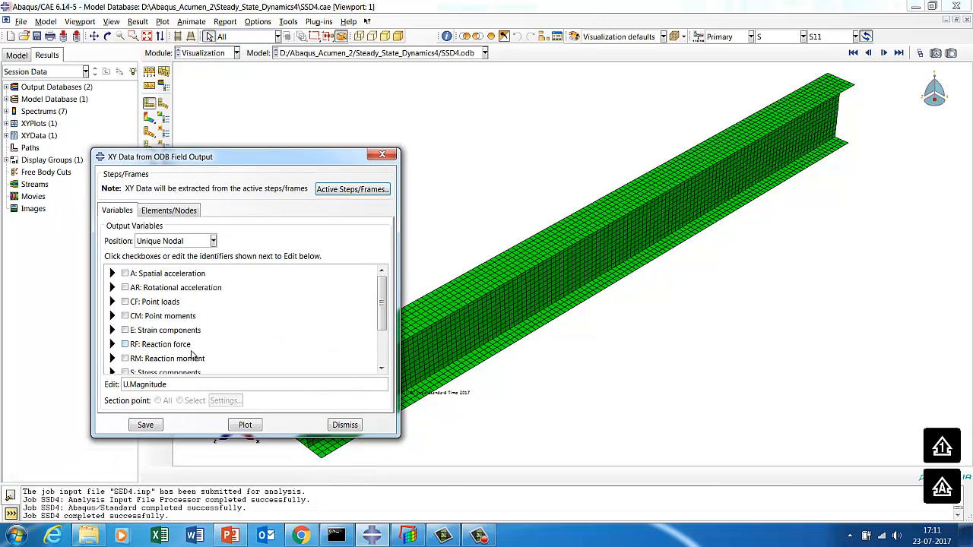
{"action": "scroll", "coordinate": [308, 365], "scroll_direction": "down", "scroll_amount": 3}
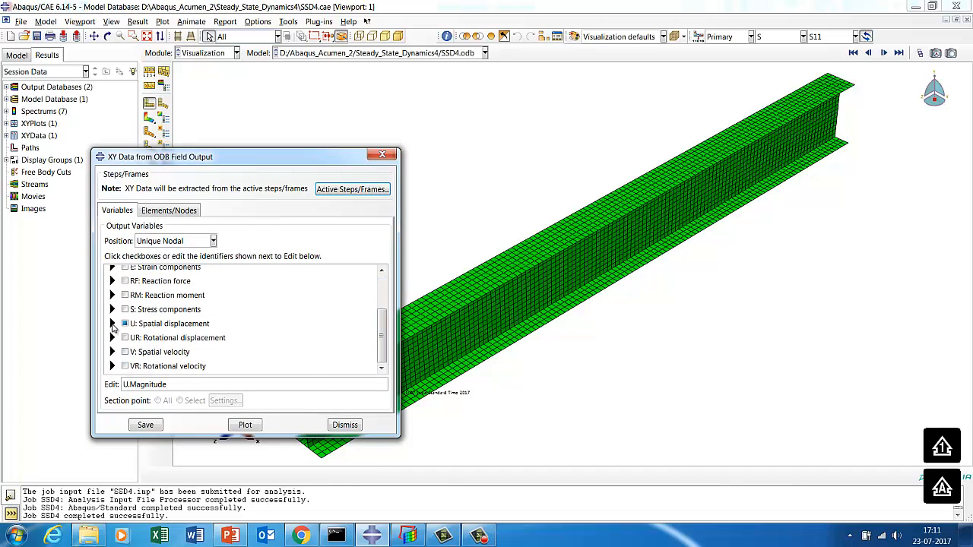
{"action": "left_click", "coordinate": [112, 324]}
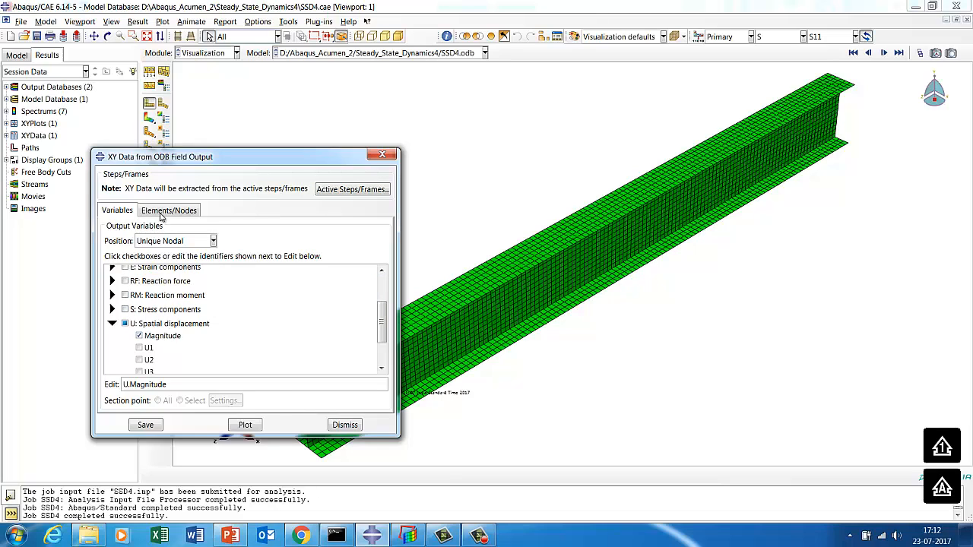
Choose node set SET-2 as the source of the XY data and highlight it in the viewport.
{"action": "left_click", "coordinate": [160, 215]}
{"action": "left_click", "coordinate": [129, 282]}
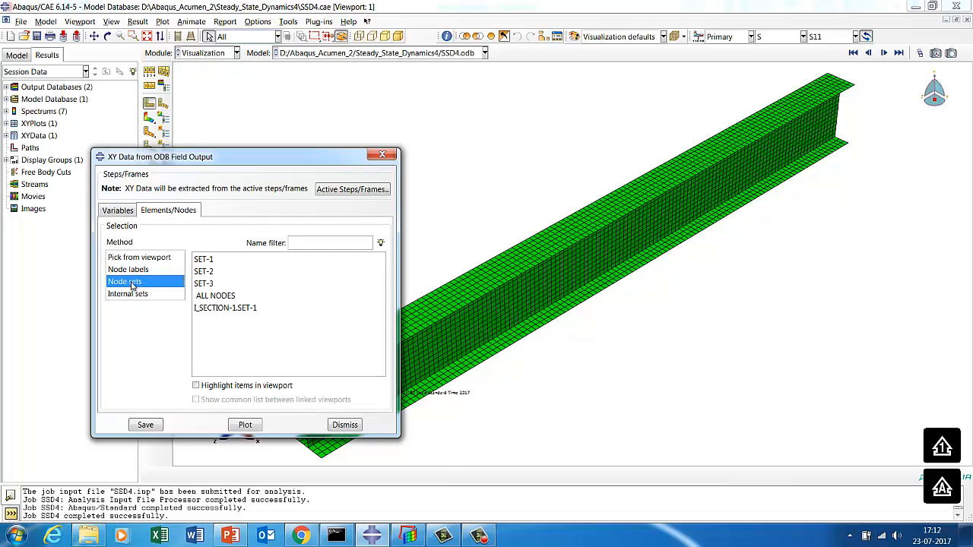
{"action": "left_click", "coordinate": [203, 273]}
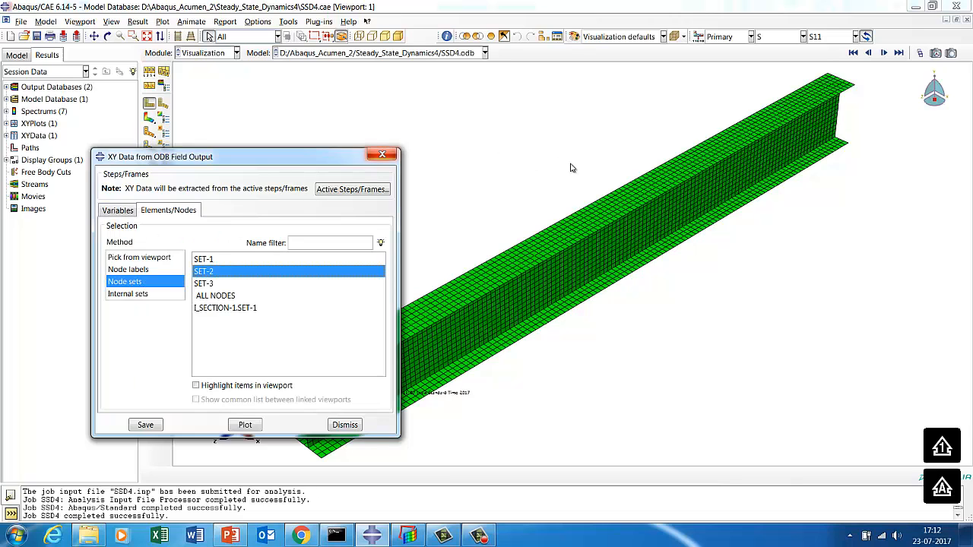
{"action": "left_click_drag", "start_coordinate": [314, 158], "coordinate": [798, 155]}
{"action": "left_click", "coordinate": [690, 383]}
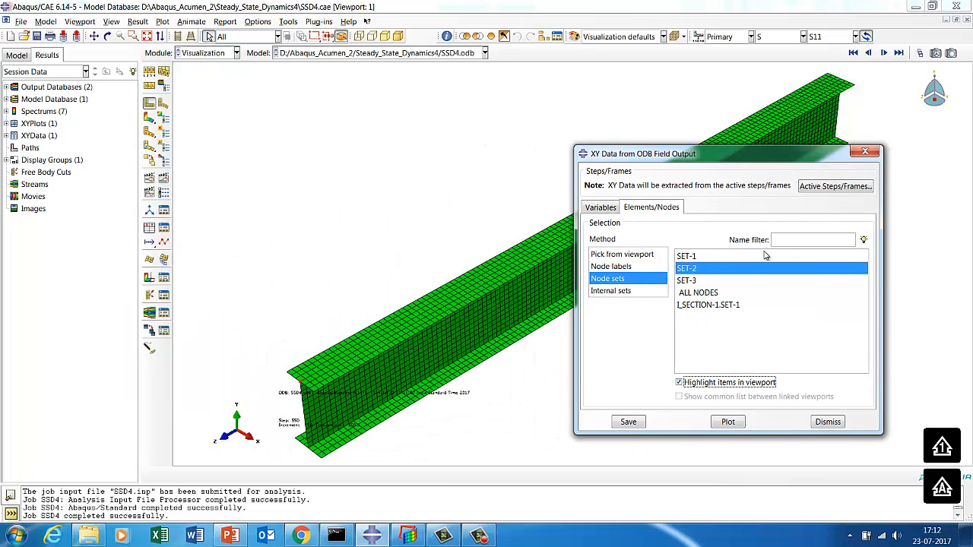
Deactivate the Ferq step so only SSD frames are used, and plot the displacement magnitude against frequency.
{"action": "left_click", "coordinate": [808, 188]}
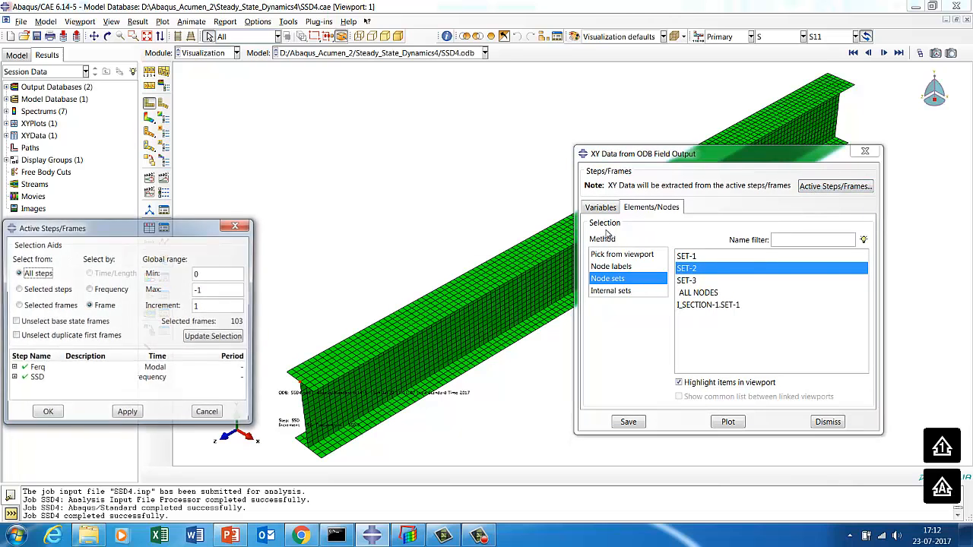
{"action": "left_click", "coordinate": [36, 368]}
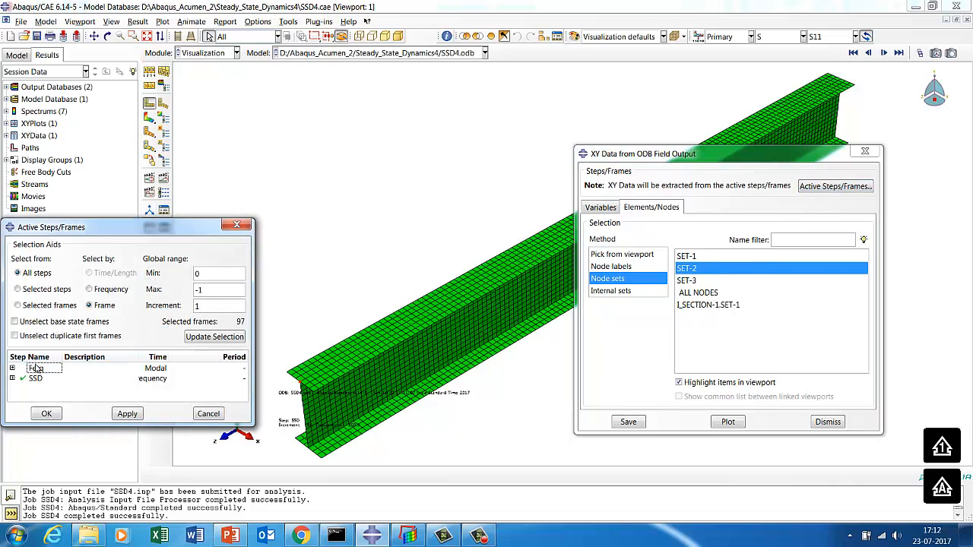
{"action": "left_click", "coordinate": [47, 414]}
{"action": "left_click", "coordinate": [733, 424]}
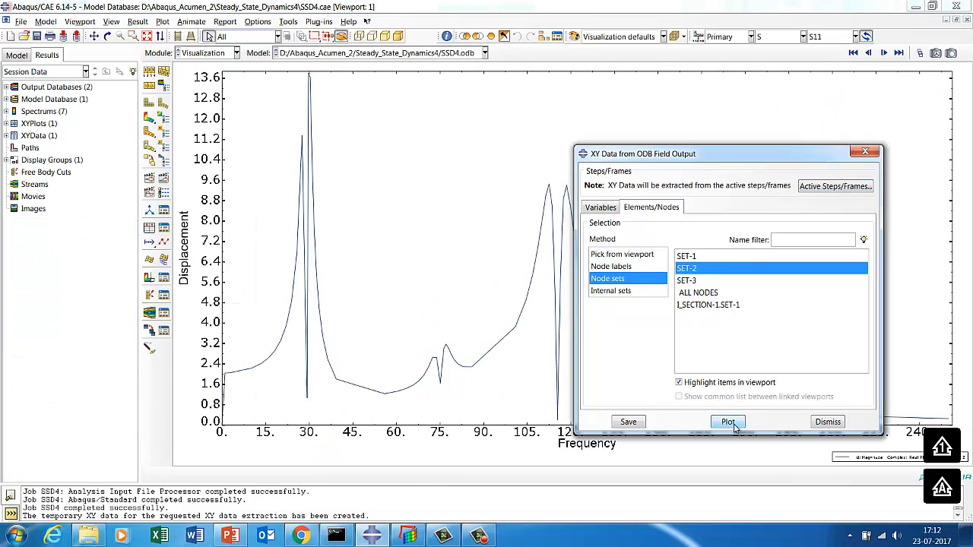
{"action": "left_click", "coordinate": [828, 422]}
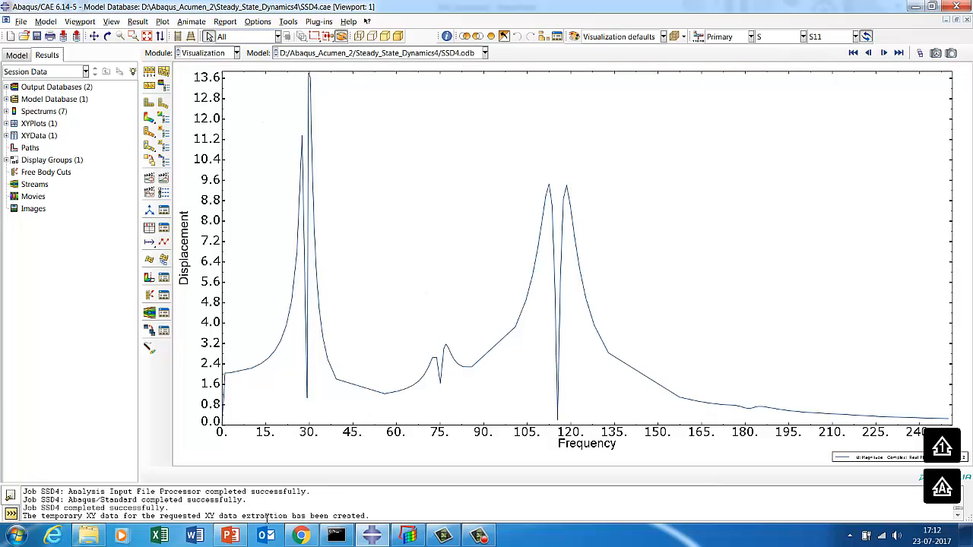
Capture the whole displacement-frequency plot as an image with the Snipping Tool.
{"action": "left_click", "coordinate": [16, 536]}
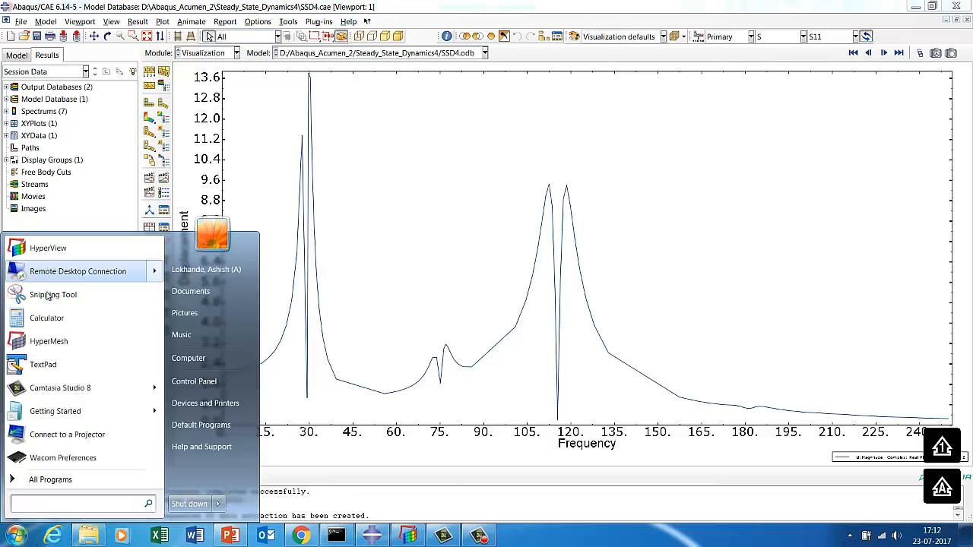
{"action": "left_click", "coordinate": [105, 272]}
{"action": "left_click_drag", "start_coordinate": [175, 64], "coordinate": [969, 465]}
Switch to the SSD_Dynamics2 presentation in PowerPoint, paste the plot image on slide 5, and scale and position it to fit.
{"action": "left_click", "coordinate": [231, 537]}
{"action": "left_click", "coordinate": [84, 405]}
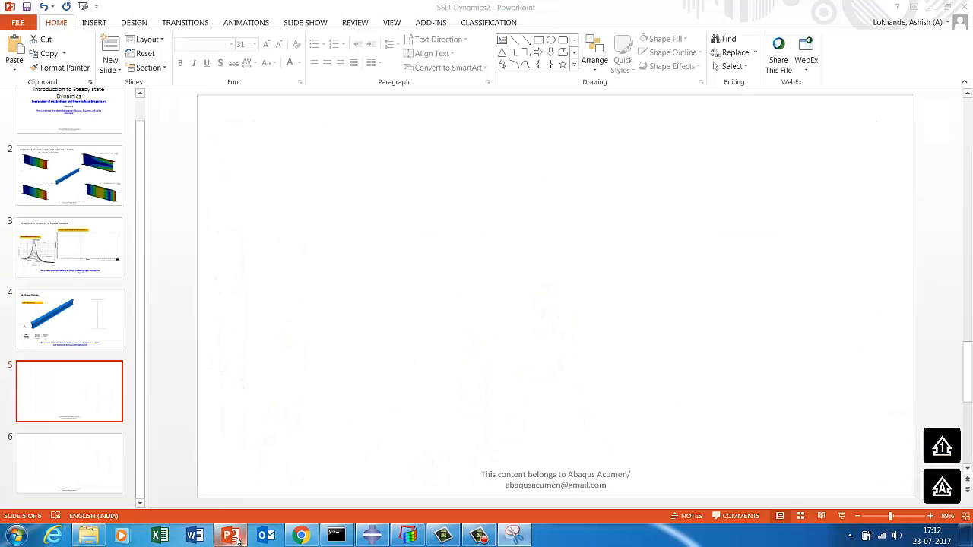
{"action": "right_click", "coordinate": [363, 316]}
{"action": "left_click", "coordinate": [390, 339]}
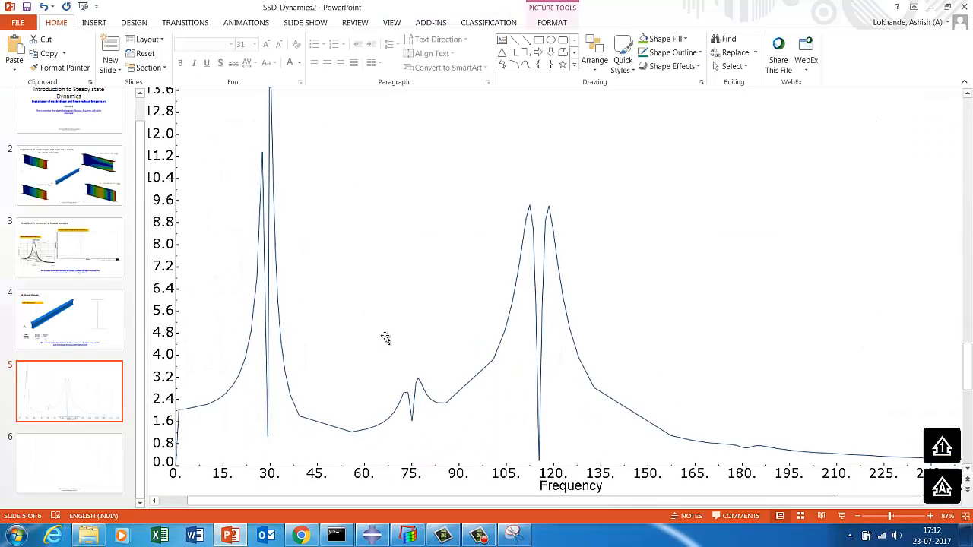
{"action": "left_click_drag", "start_coordinate": [156, 119], "coordinate": [327, 211]}
{"action": "left_click_drag", "start_coordinate": [476, 267], "coordinate": [332, 172]}
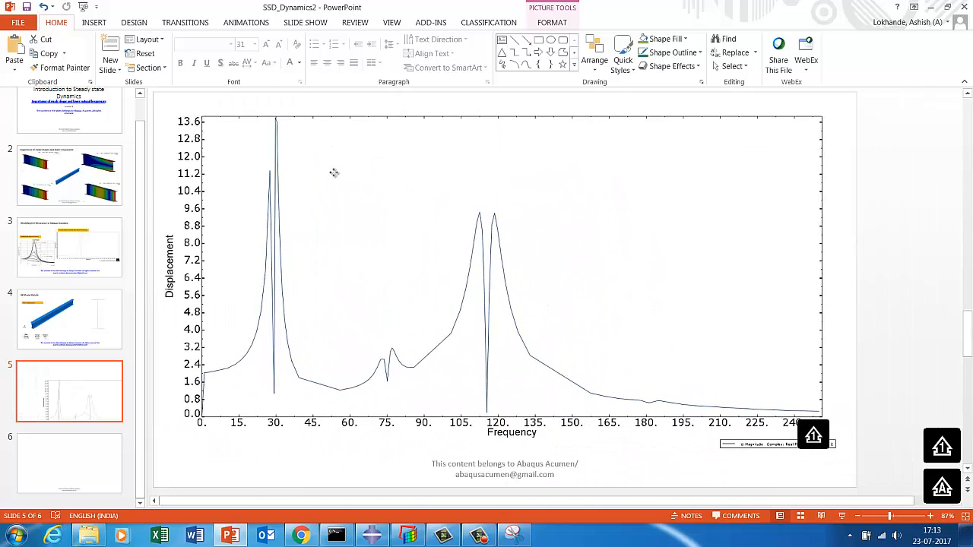
Show slide 5 full screen and annotate the displacement peaks in red, noting ~14mm at the first and circling the pair between 105 and 120.
{"action": "left_click", "coordinate": [840, 516]}
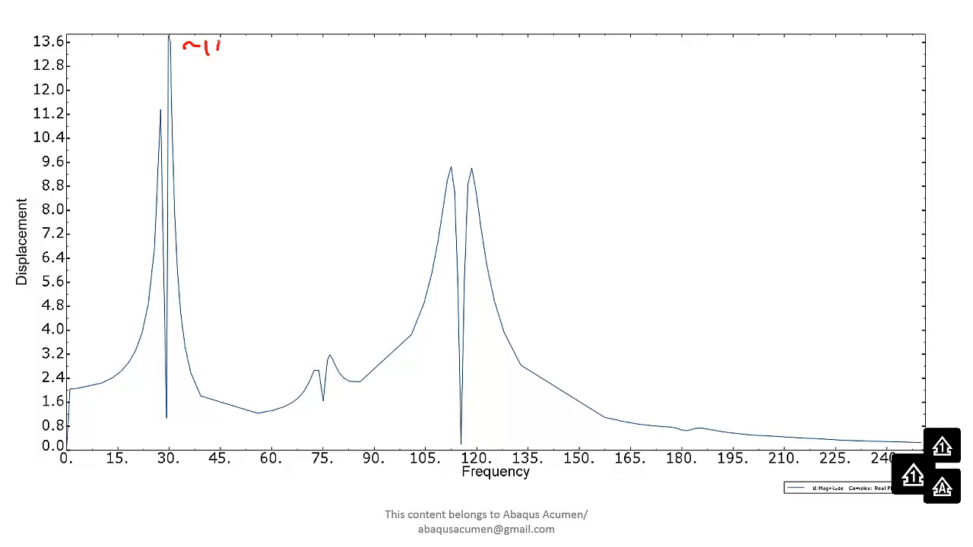
{"action": "mouse_move", "coordinate": [486, 153]}
{"action": "left_mouse_down"}
{"action": "mouse_move", "coordinate": [433, 155]}
{"action": "mouse_move", "coordinate": [564, 167]}
{"action": "left_mouse_up"}
{"action": "left_click_drag", "start_coordinate": [576, 162], "coordinate": [579, 161]}
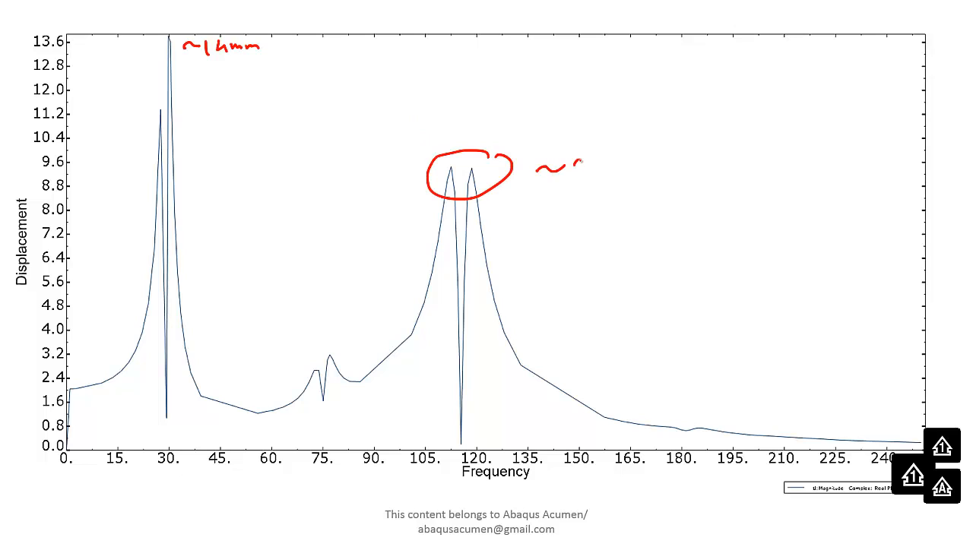